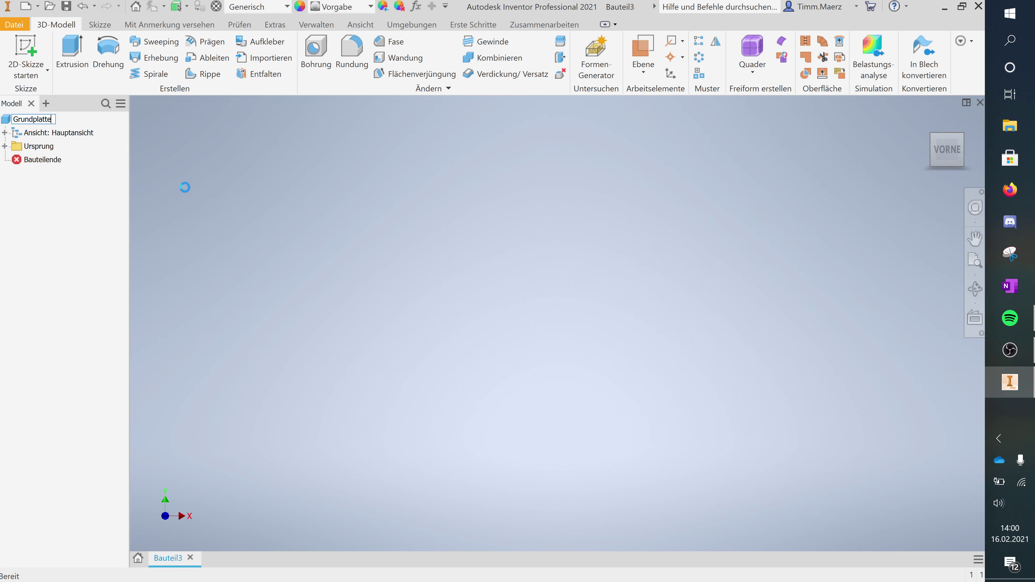
Name the part Grundplatte and start a 2D sketch on the horizontal XZ origin plane.
key(Return)
click(26, 45)
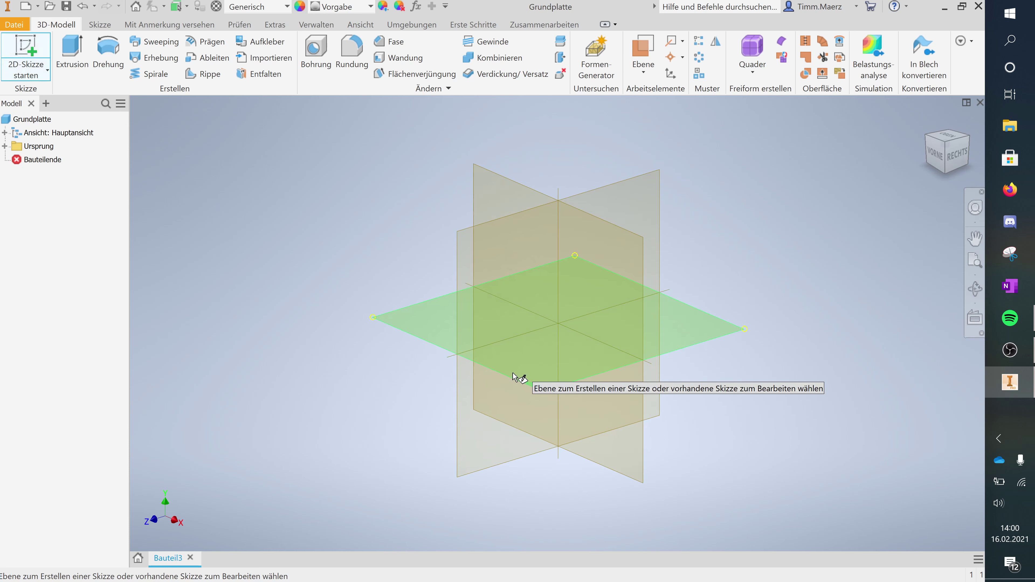
click(514, 377)
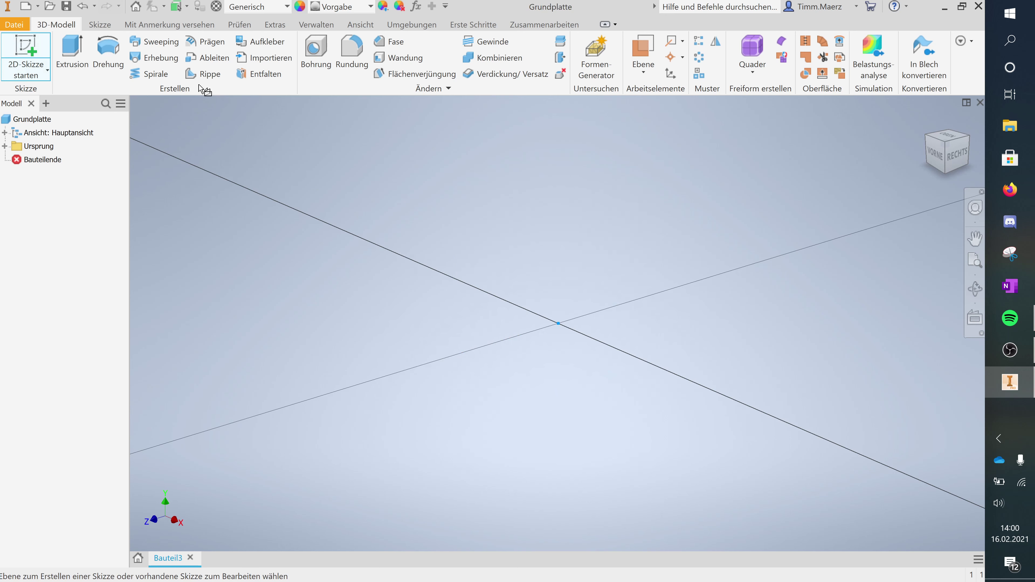
Draw a two-point rectangle from the origin, 82 mm wide and 50 mm high, and finish the sketch.
click(178, 48)
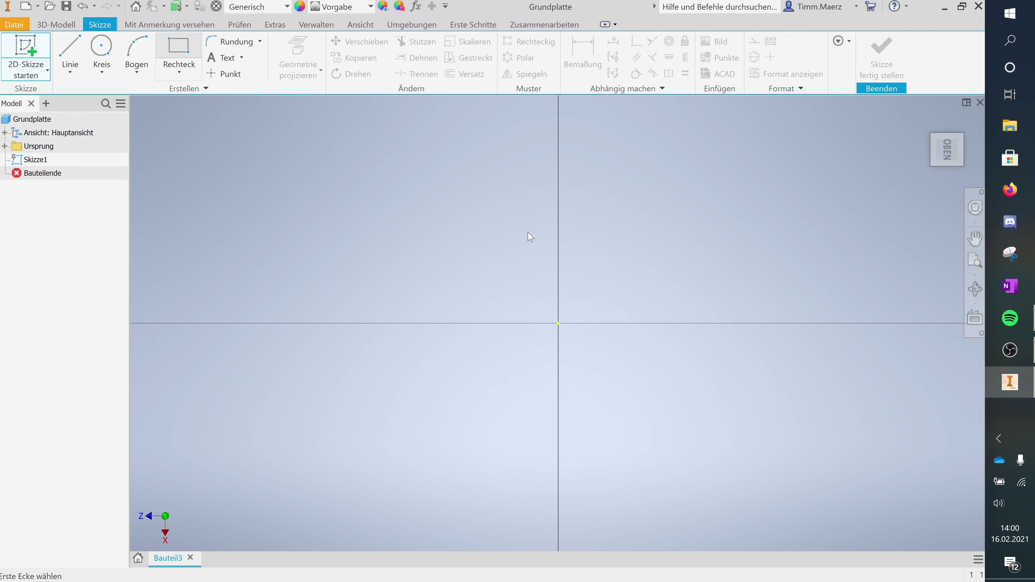
click(557, 323)
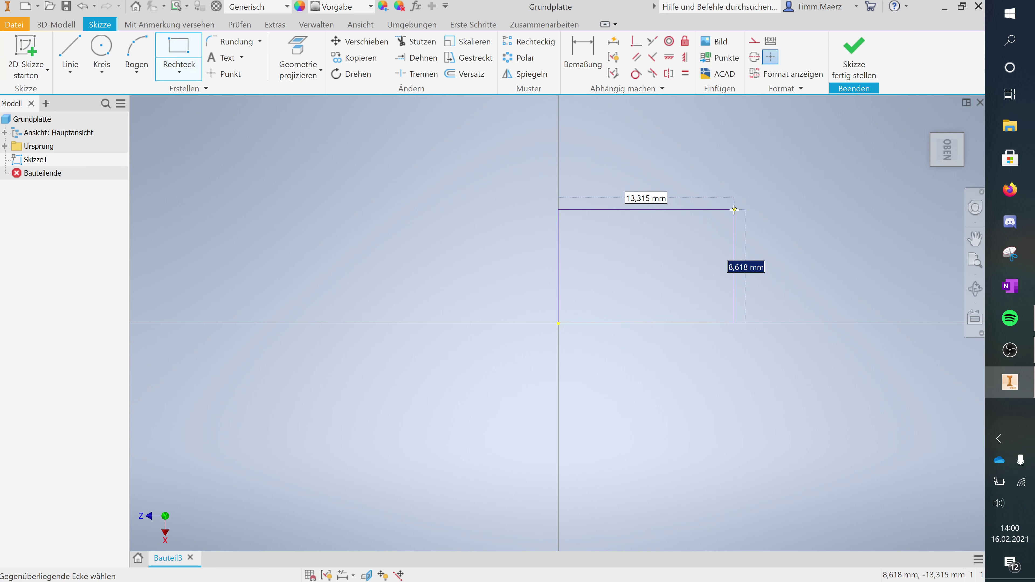
text(82)
key(Tab)
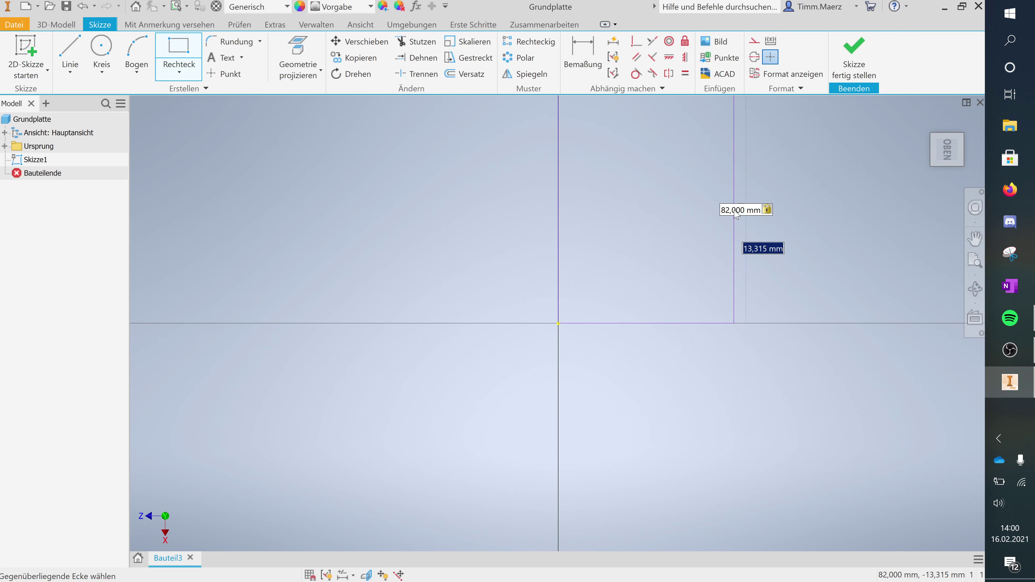
text(50)
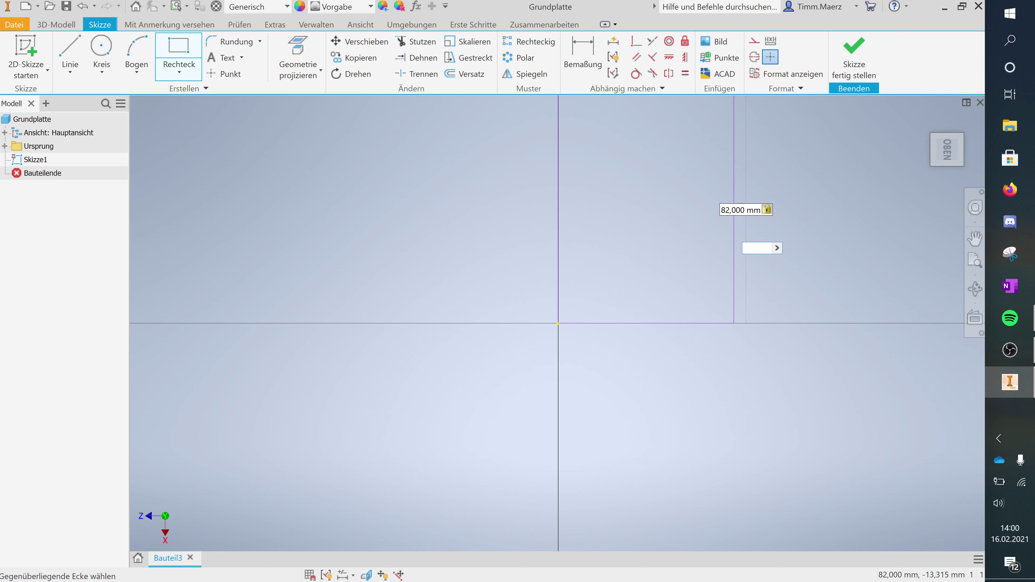
text(82)
key(Tab)
text(50)
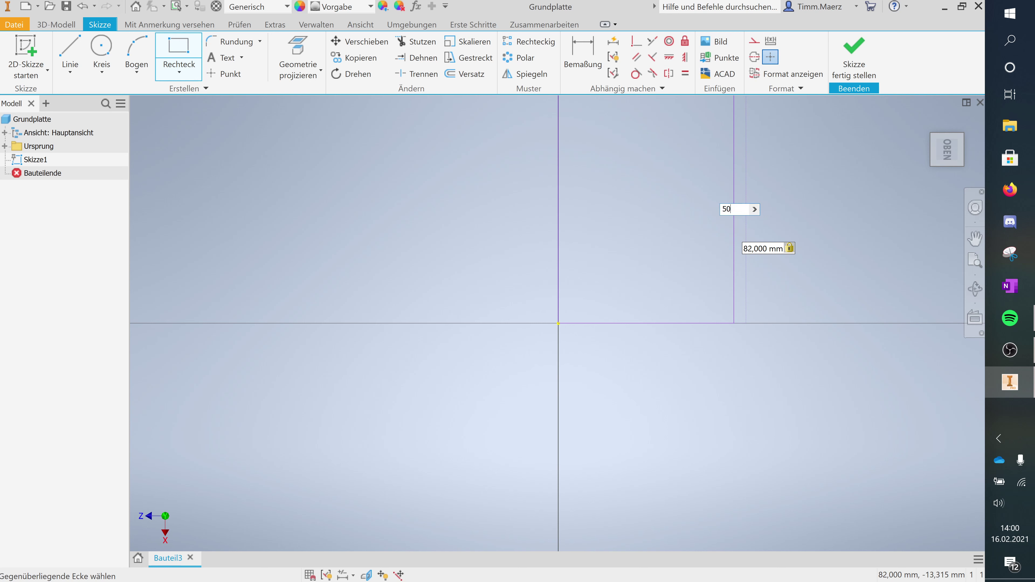
key(Escape)
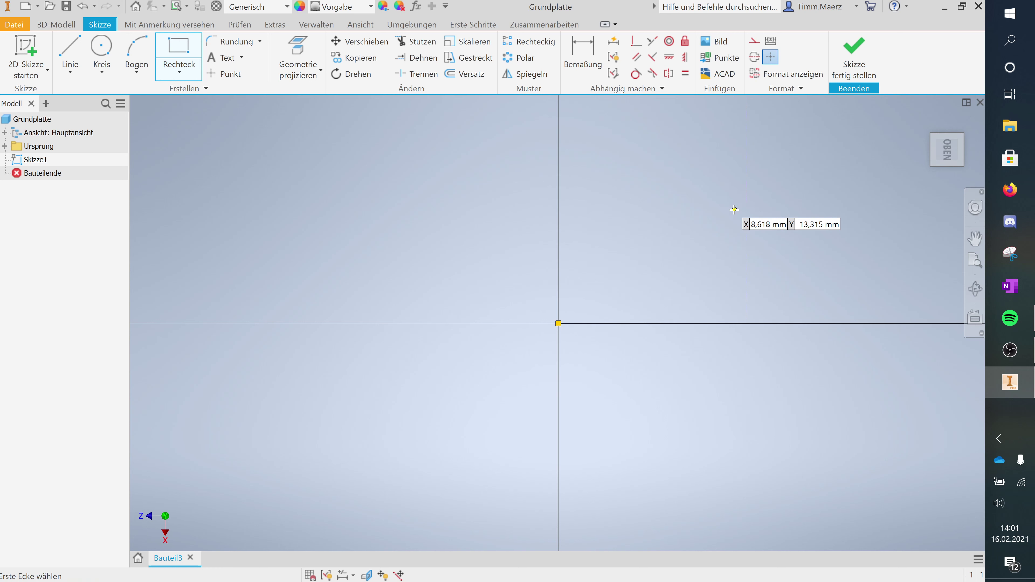
scroll(437, 371, down, 8)
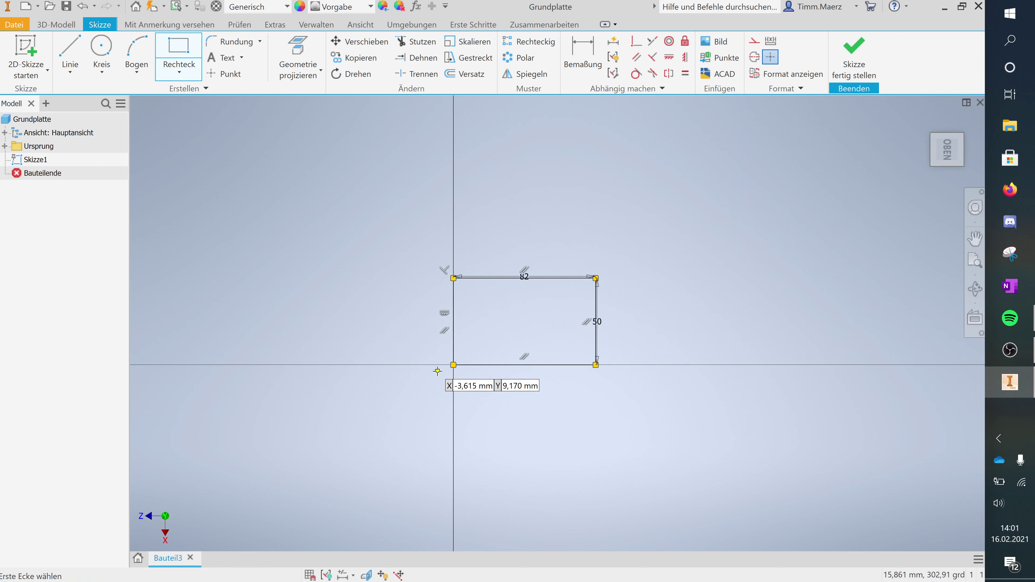
click(841, 66)
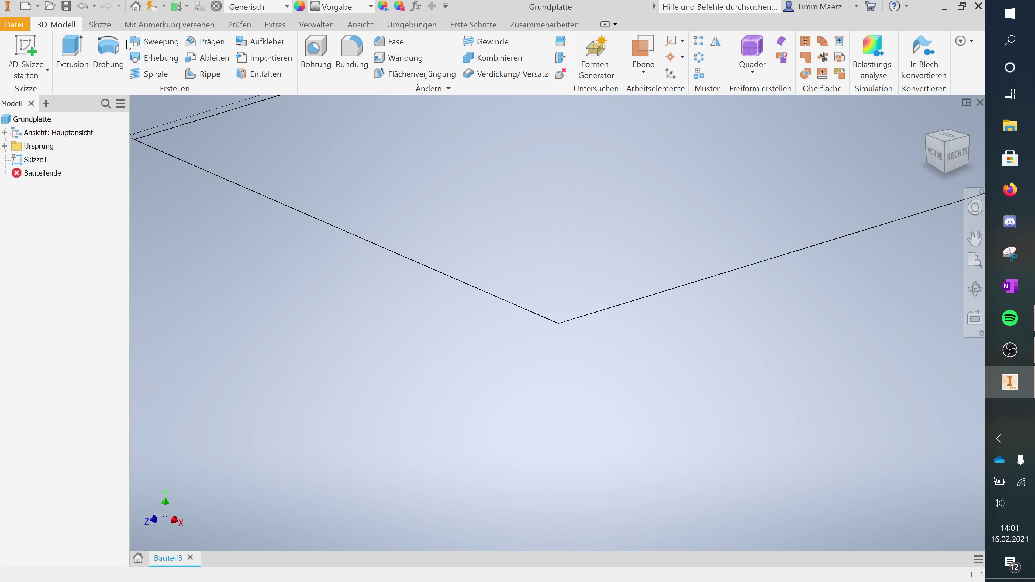
Extrude the rectangle profile 16 mm upward.
click(72, 53)
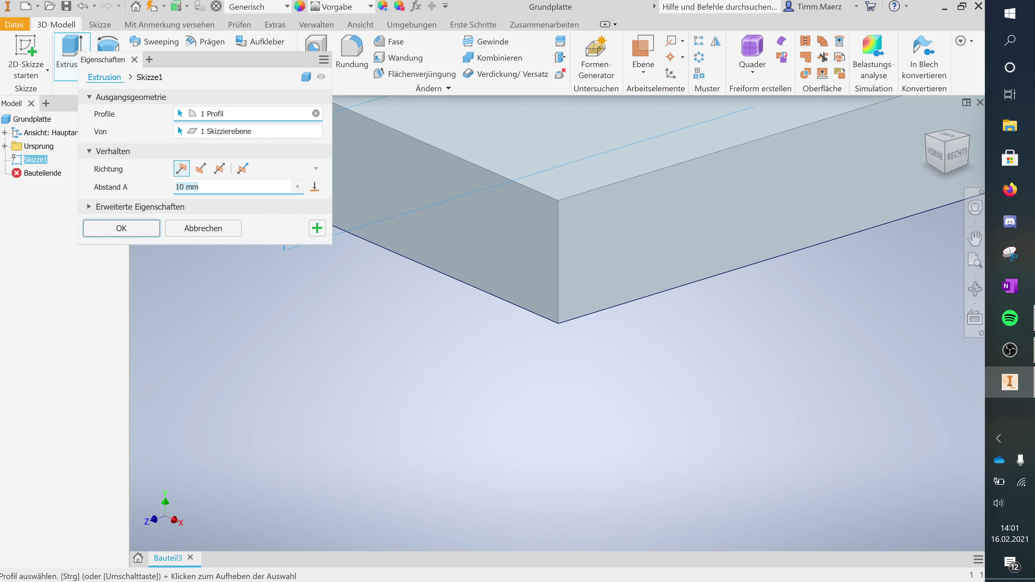
text(16)
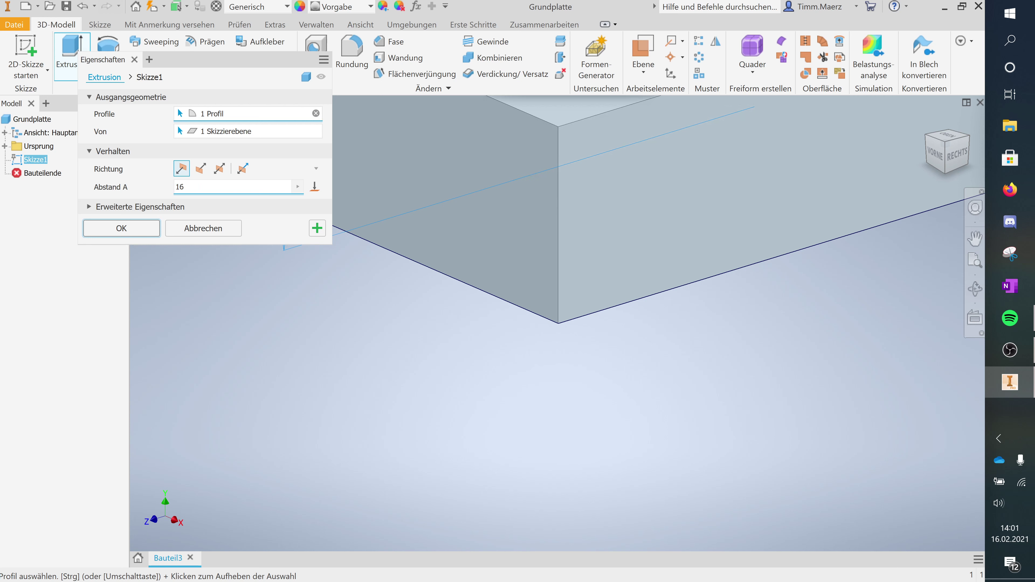
click(137, 229)
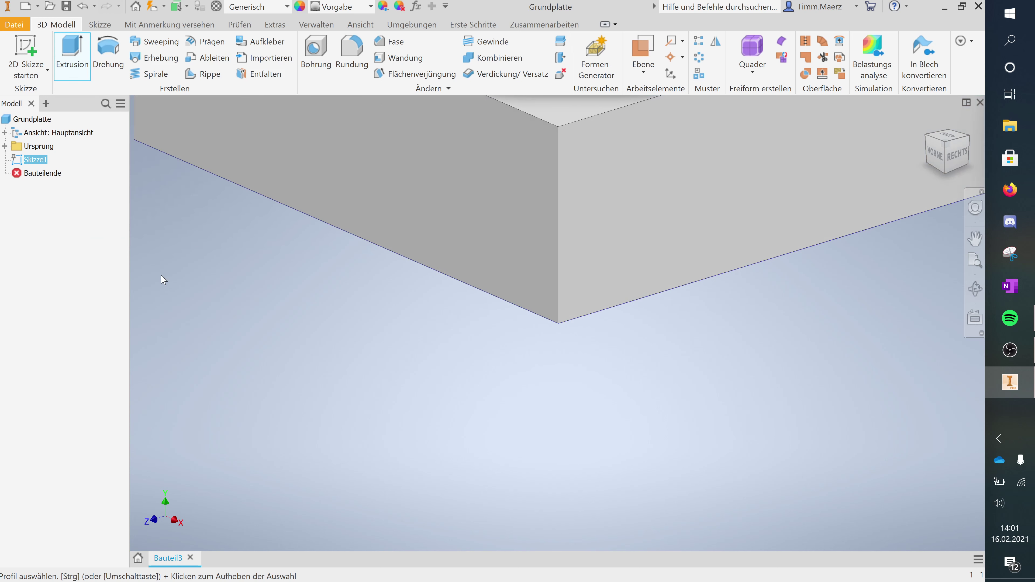
Start a new sketch on the plate's top face and project its left short edge and upper long edge.
scroll(293, 330, up, 4)
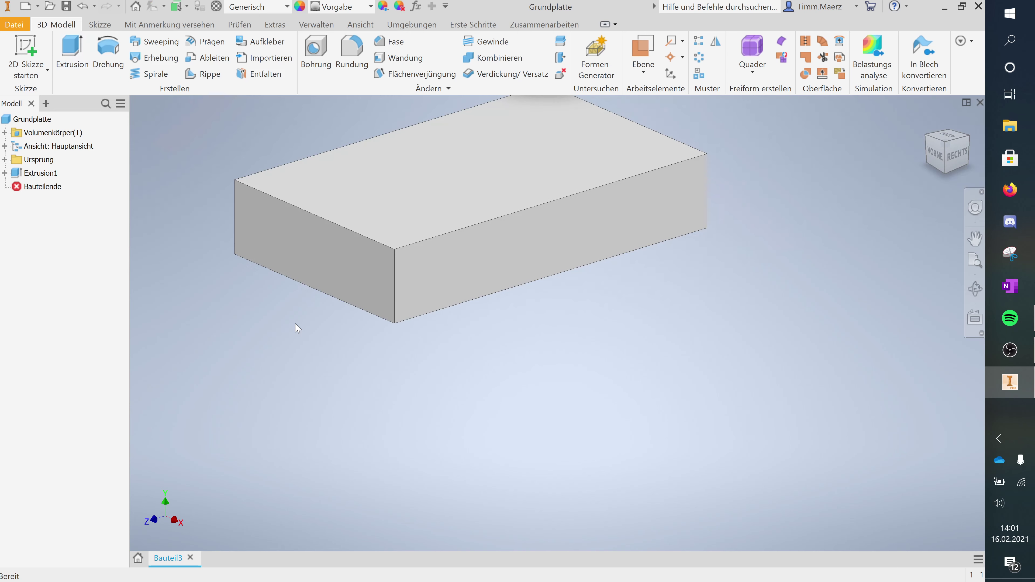
middle_drag(278, 320, 269, 385)
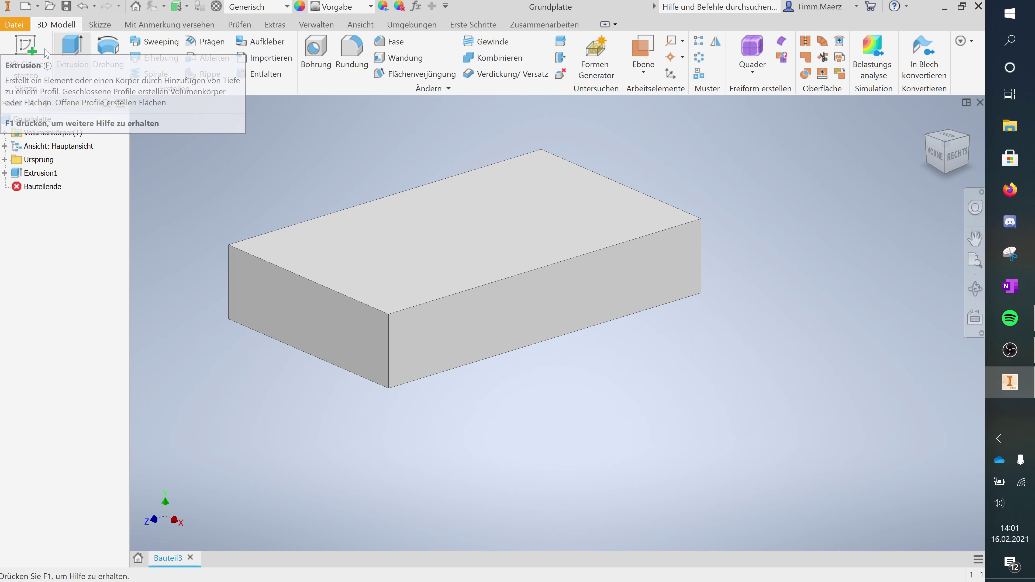
click(26, 47)
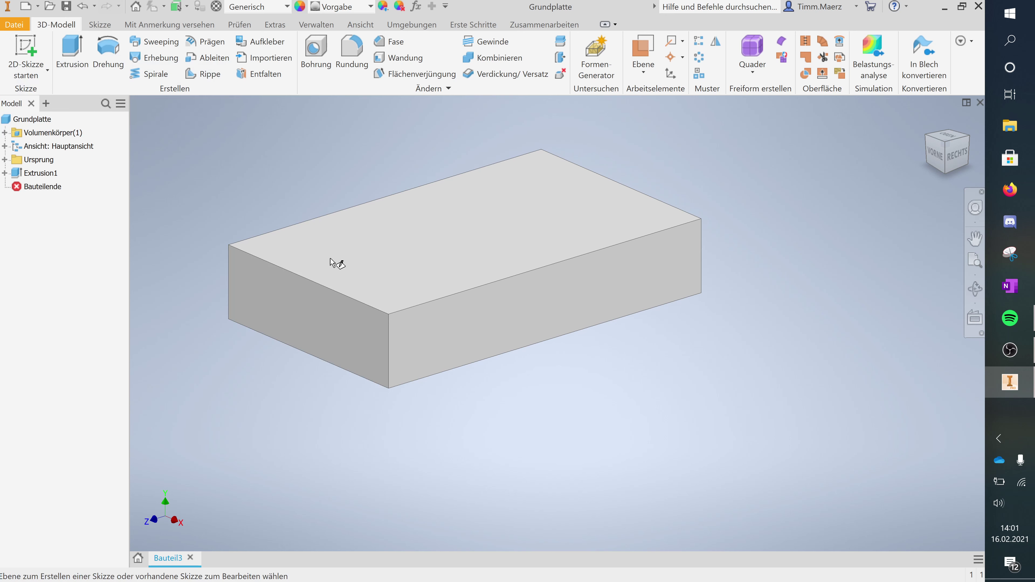
click(360, 284)
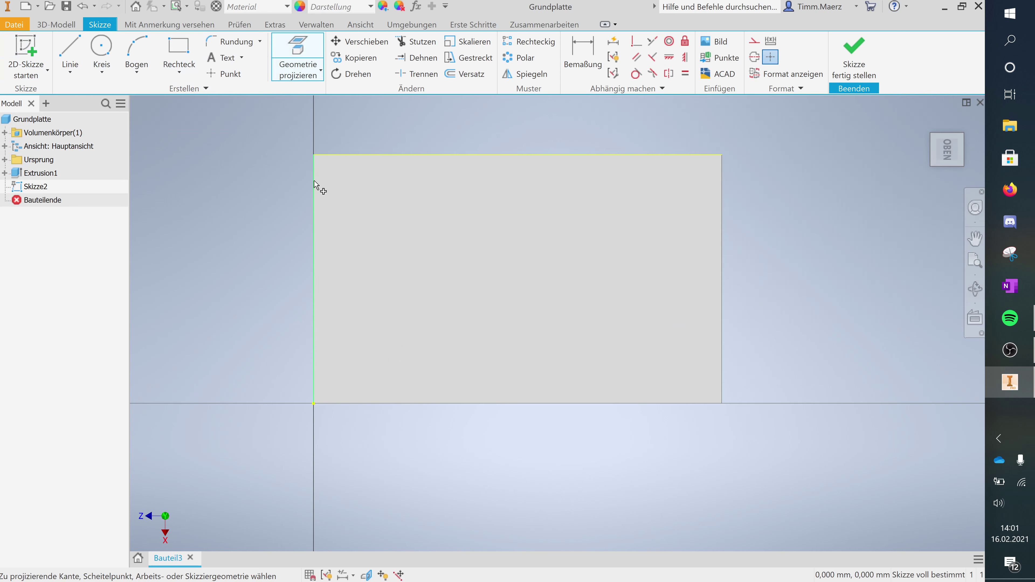
right_click(539, 127)
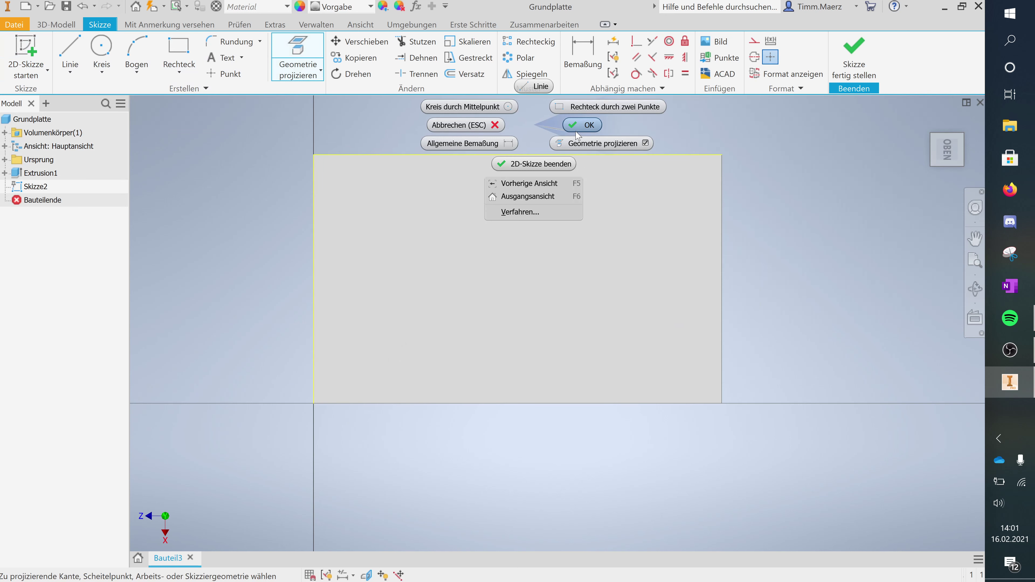
click(578, 127)
Draw a horizontal line about 90 mm long from the left edge's midpoint and a vertical line about 56 mm long from the upper edge's midpoint.
key(l)
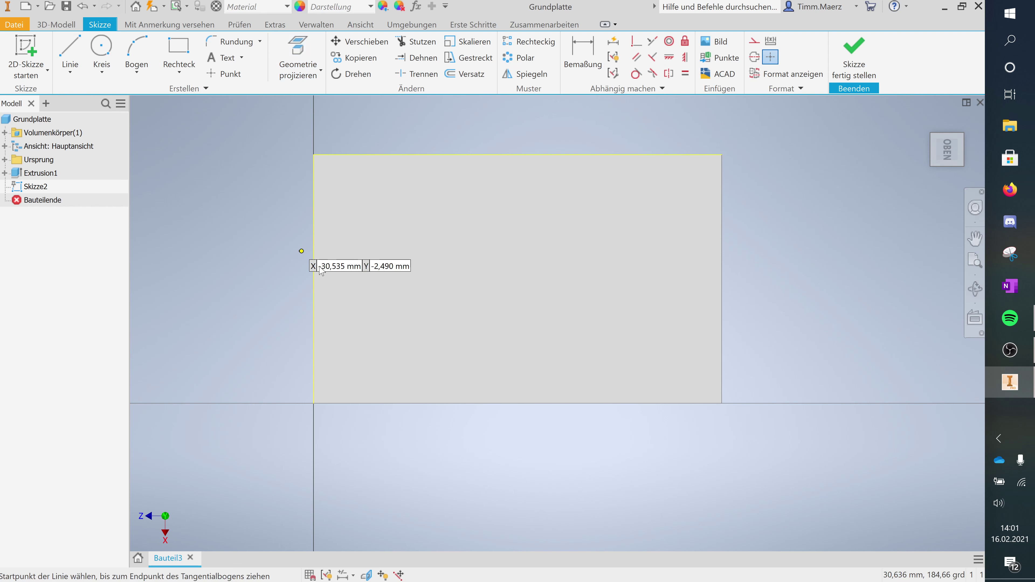
click(313, 278)
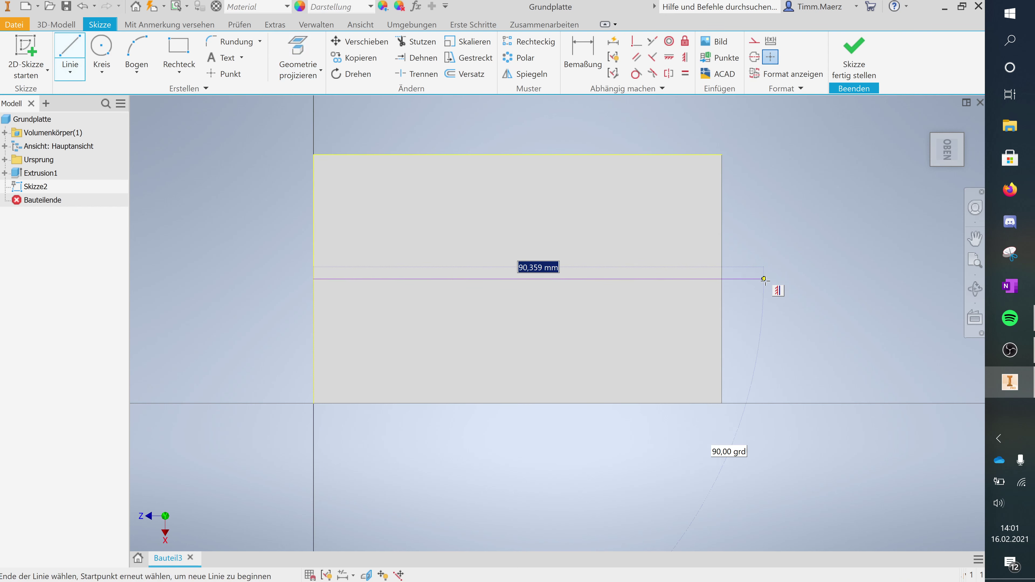
key(Escape)
click(765, 278)
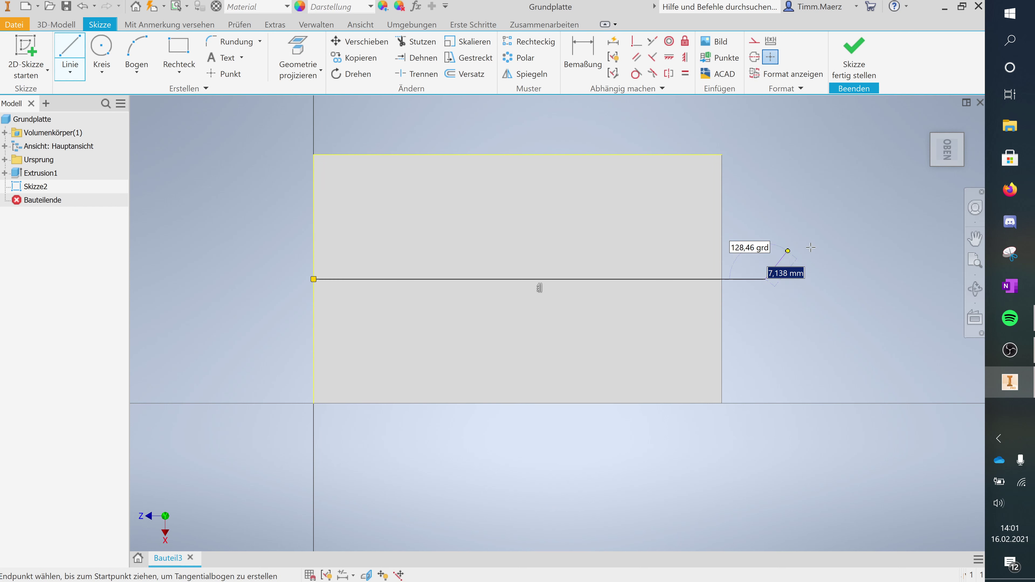
key(Escape)
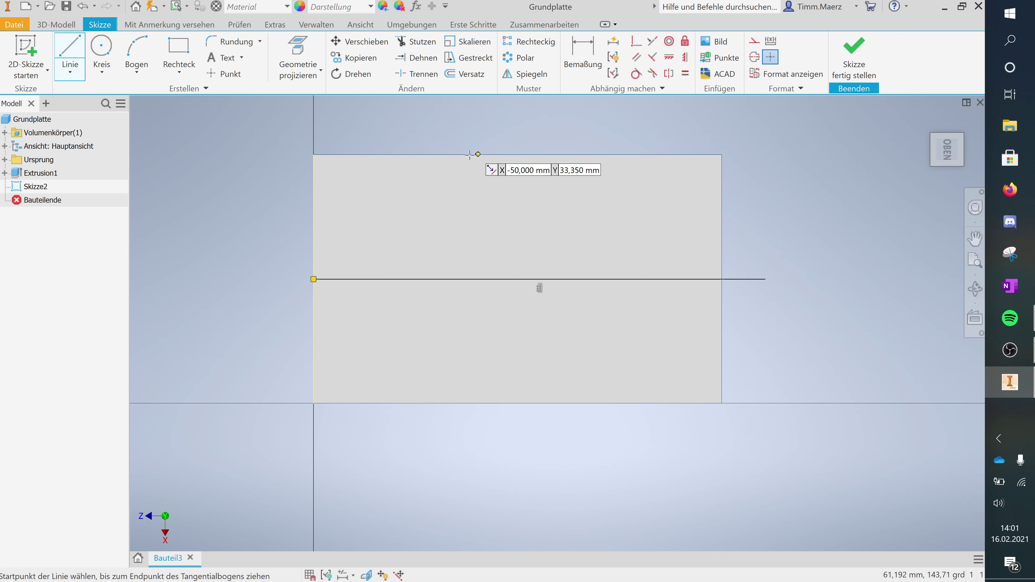
click(518, 154)
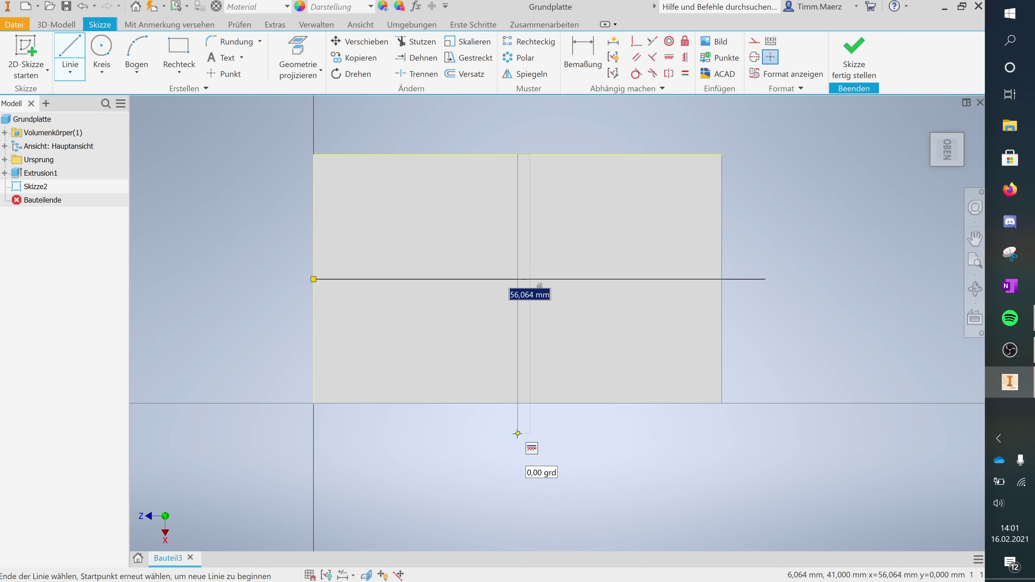
click(518, 432)
key(Escape)
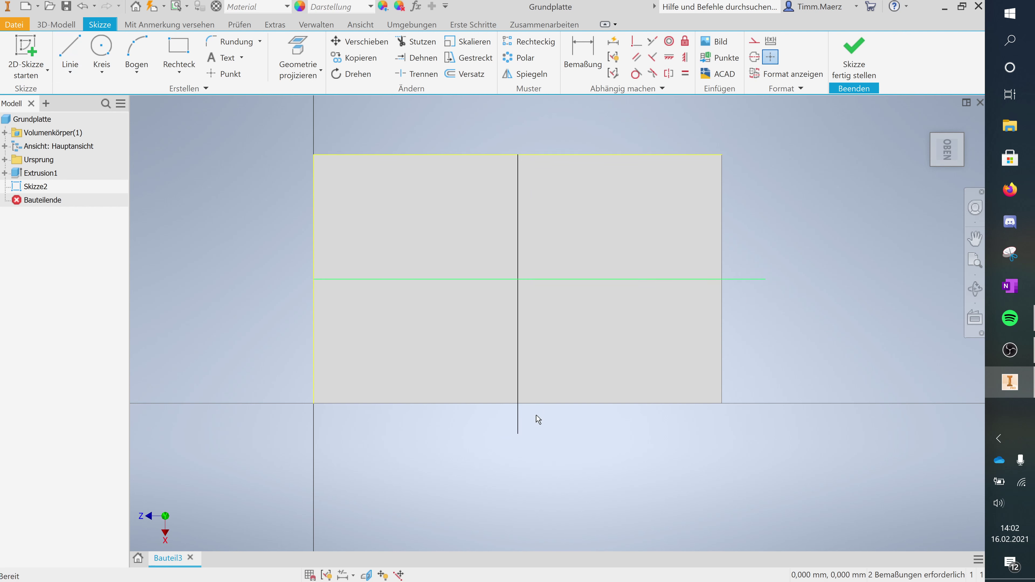
Convert the horizontal and vertical middle lines to centerlines.
ctrl+click(517, 426)
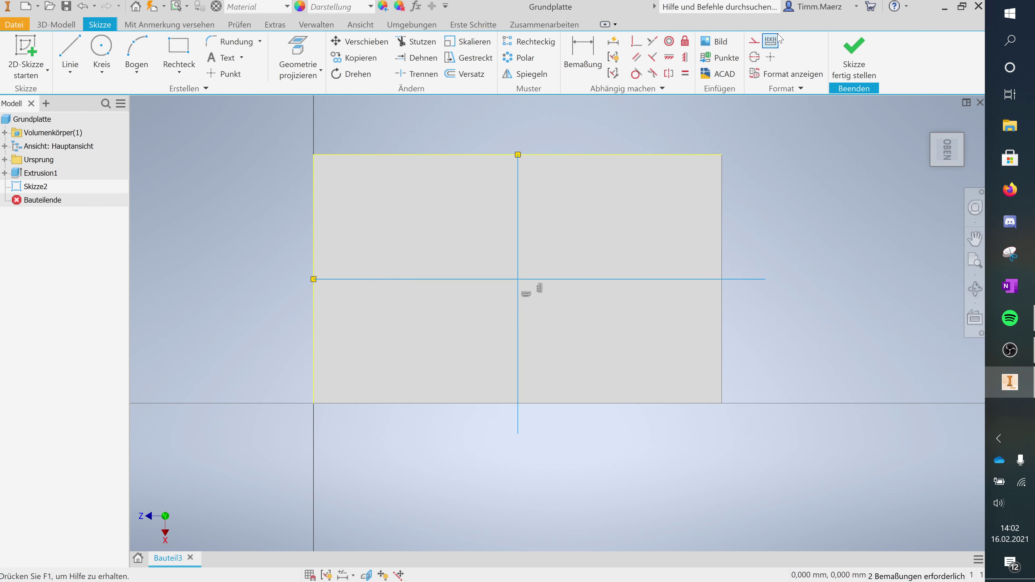
click(754, 57)
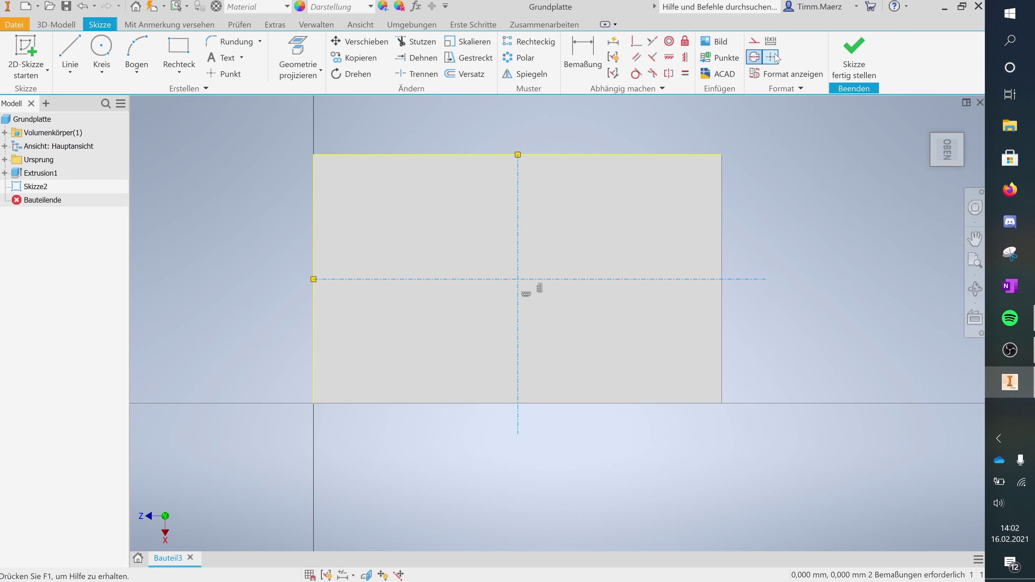
click(196, 147)
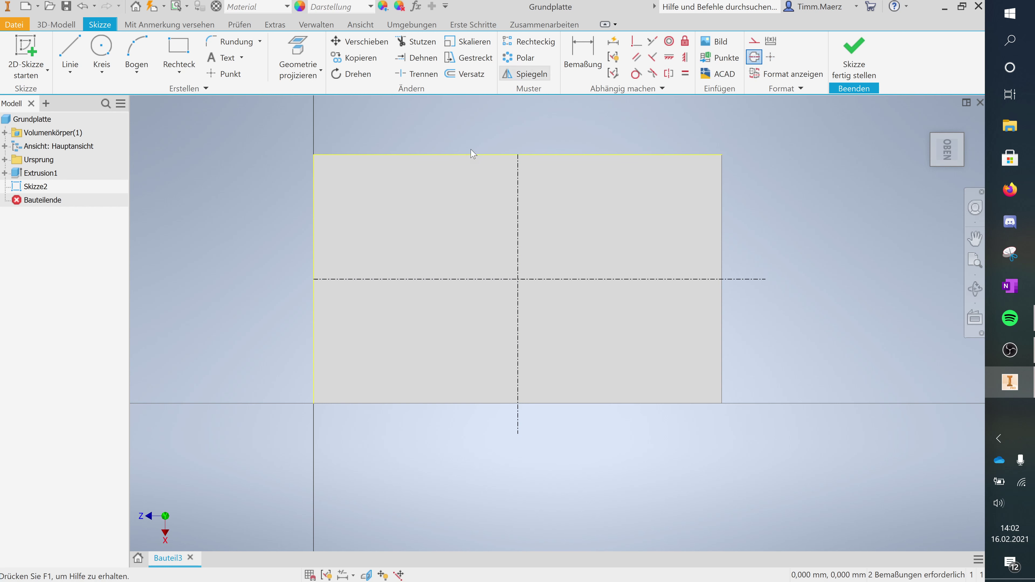
Place four sketch points on the top face, one in each quadrant formed by the centerlines.
click(225, 74)
click(403, 205)
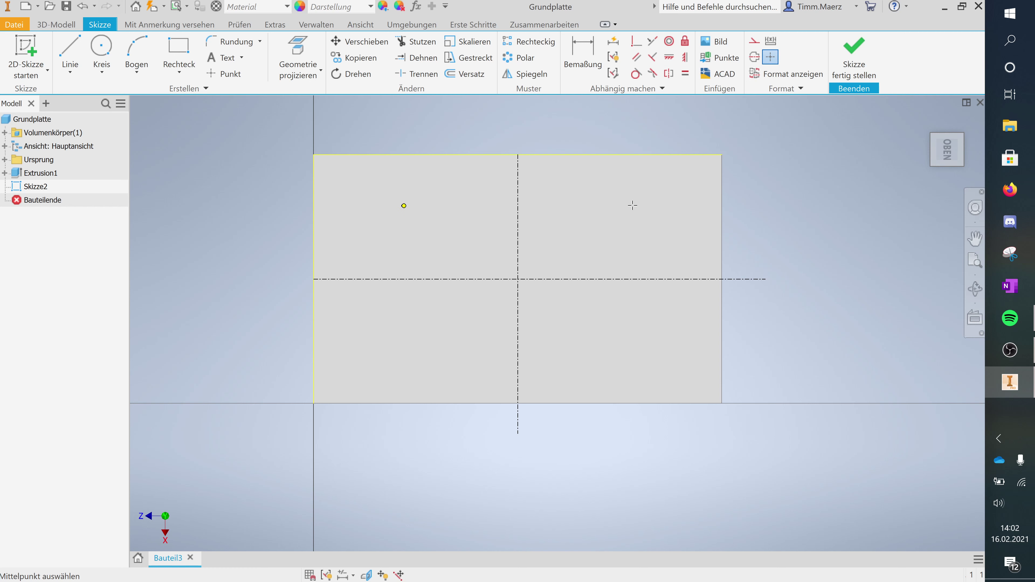
click(634, 205)
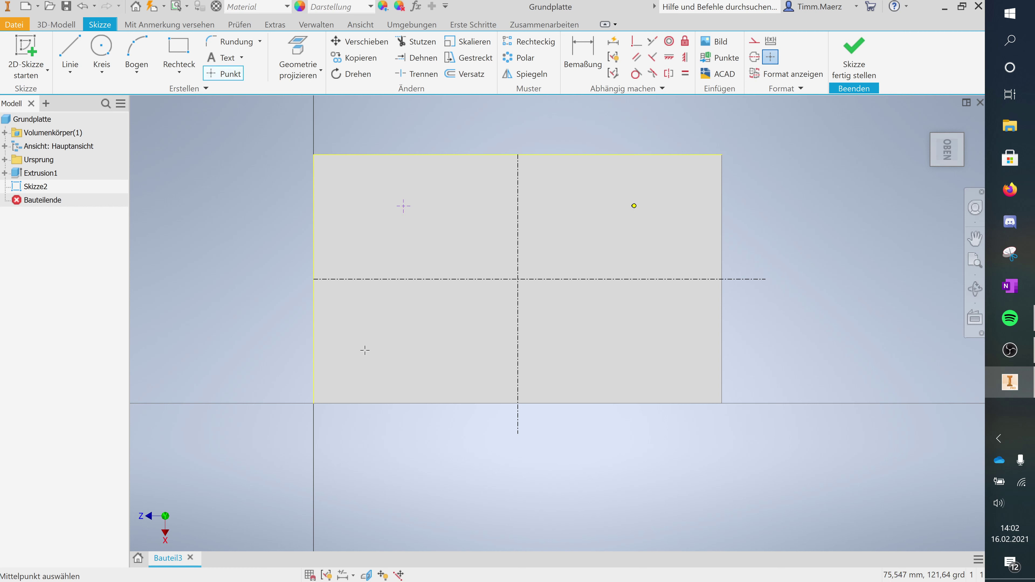
click(393, 347)
click(603, 358)
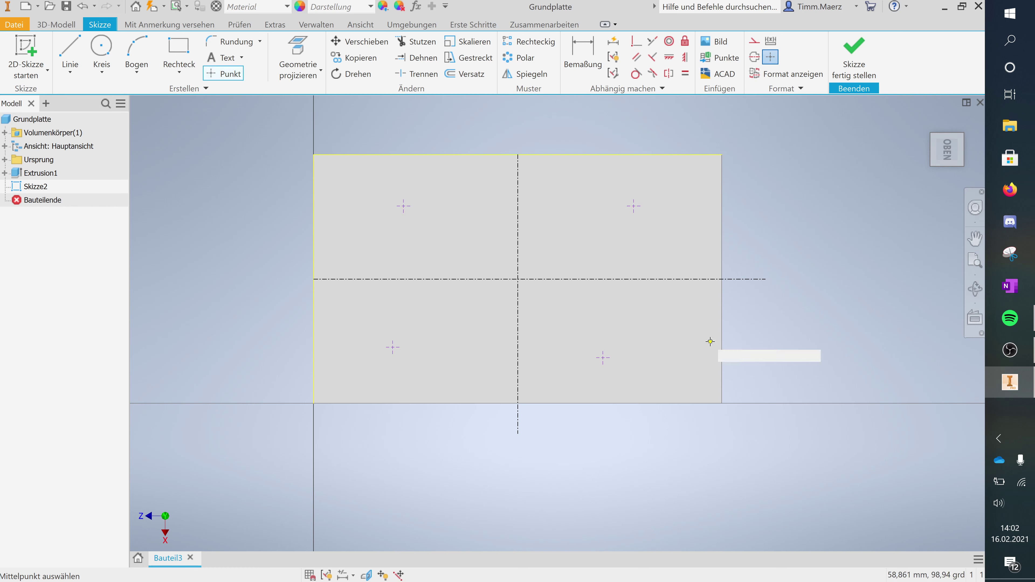
key(Escape)
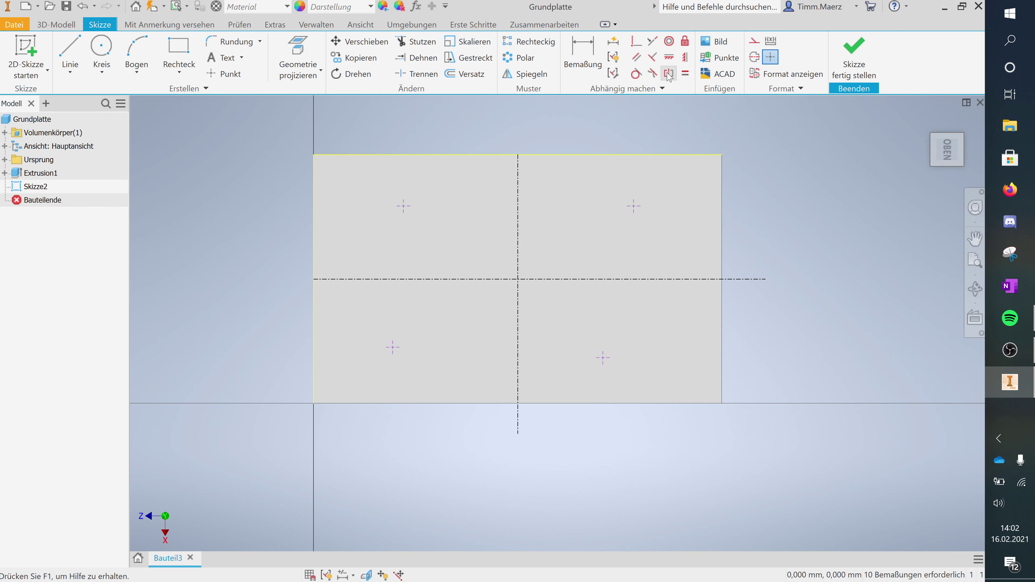
Make the upper pair and the lower pair of points symmetric about the vertical centerline.
click(668, 73)
click(408, 210)
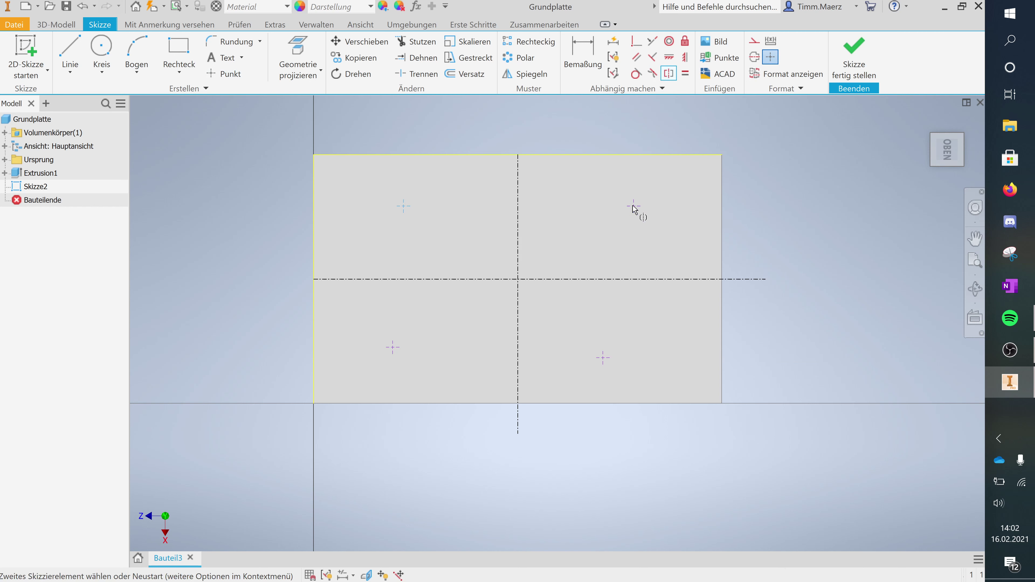
click(633, 206)
click(518, 217)
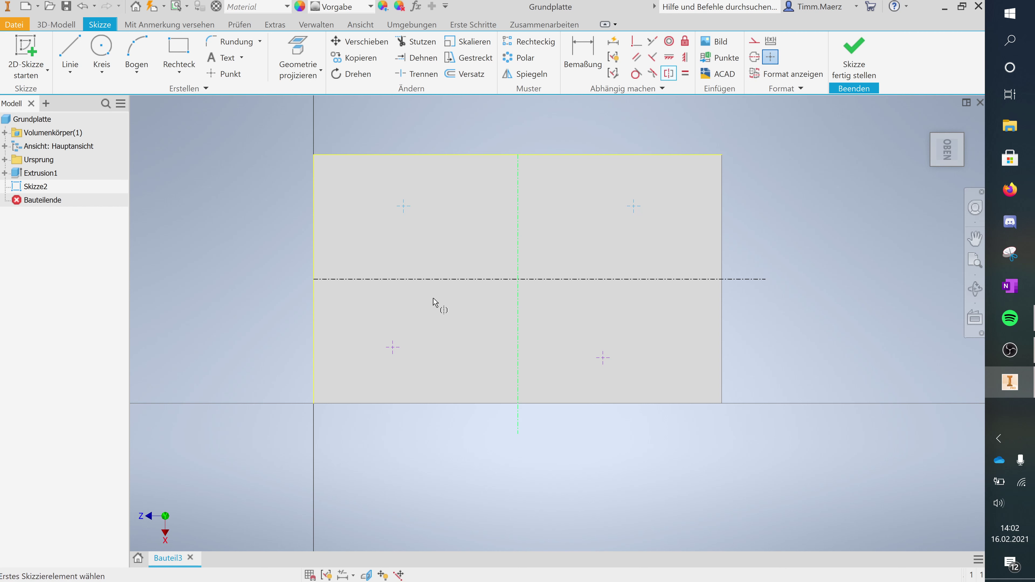
click(395, 348)
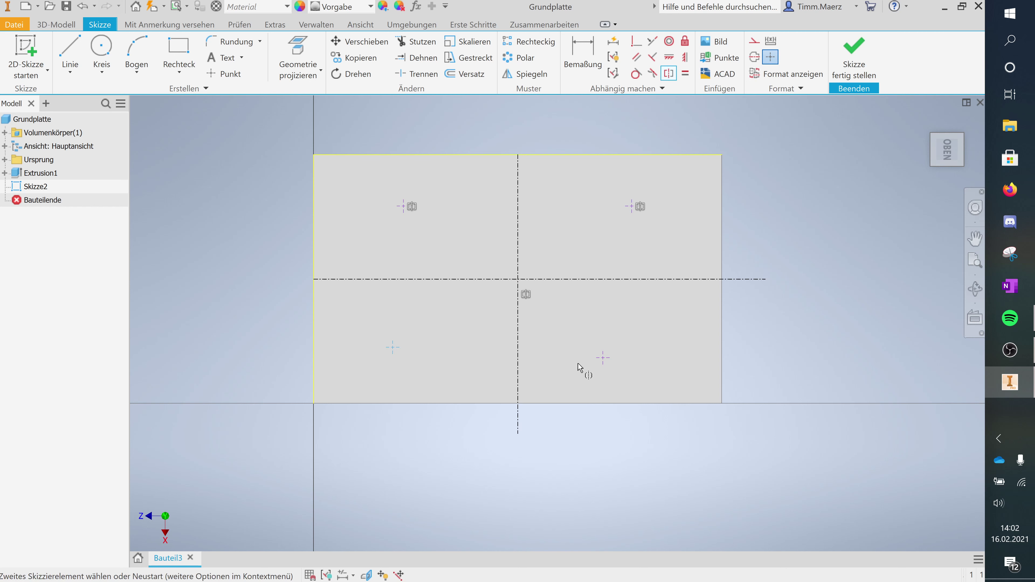
click(520, 368)
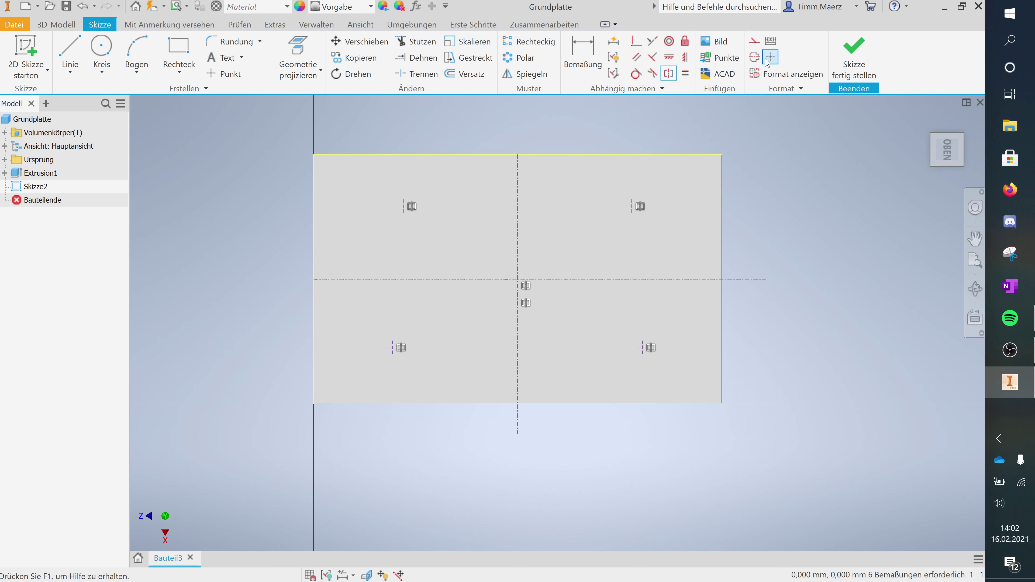
Make the left pair and the right pair of points symmetric about the horizontal centerline.
click(670, 74)
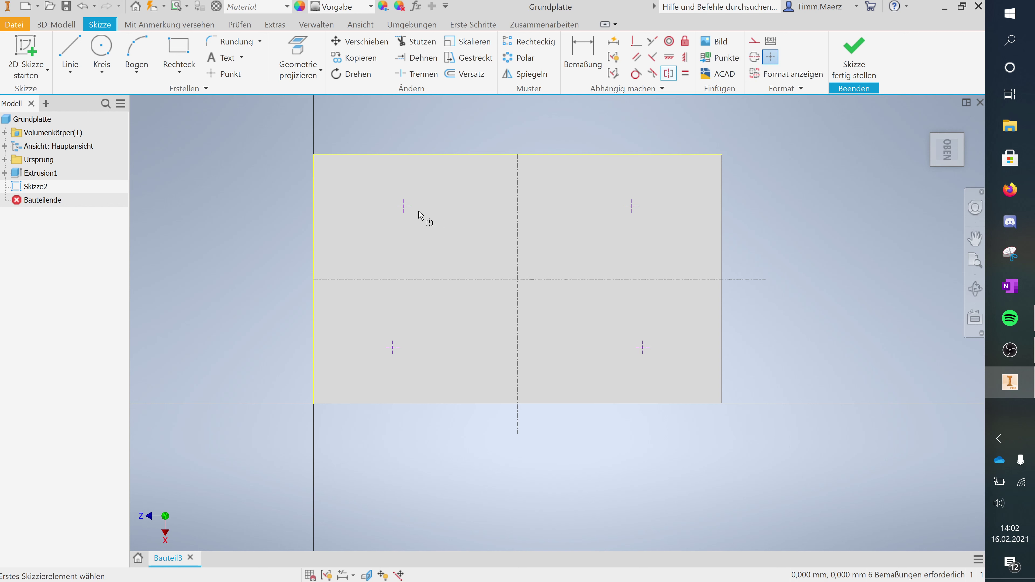
click(403, 206)
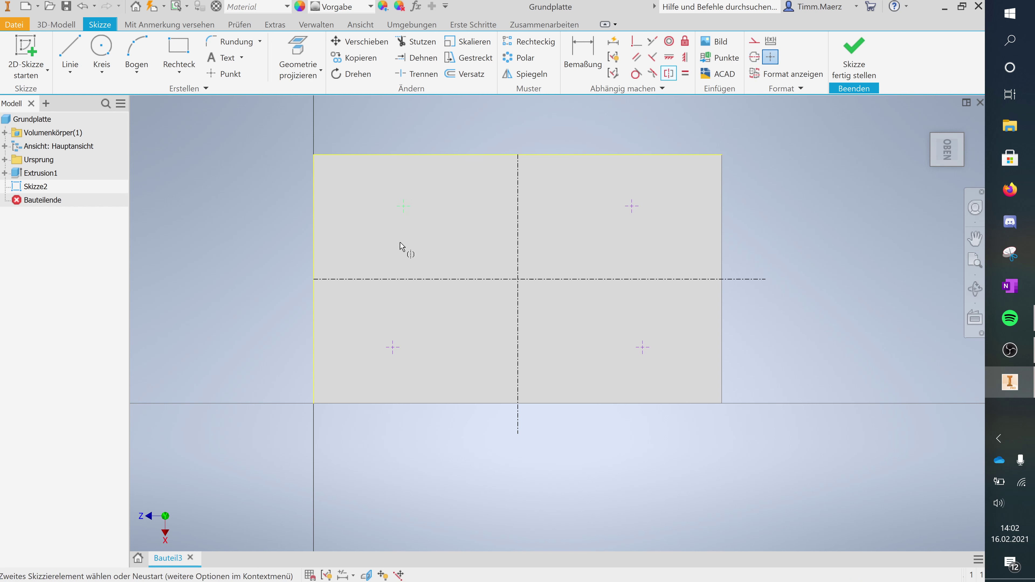
click(392, 347)
click(399, 285)
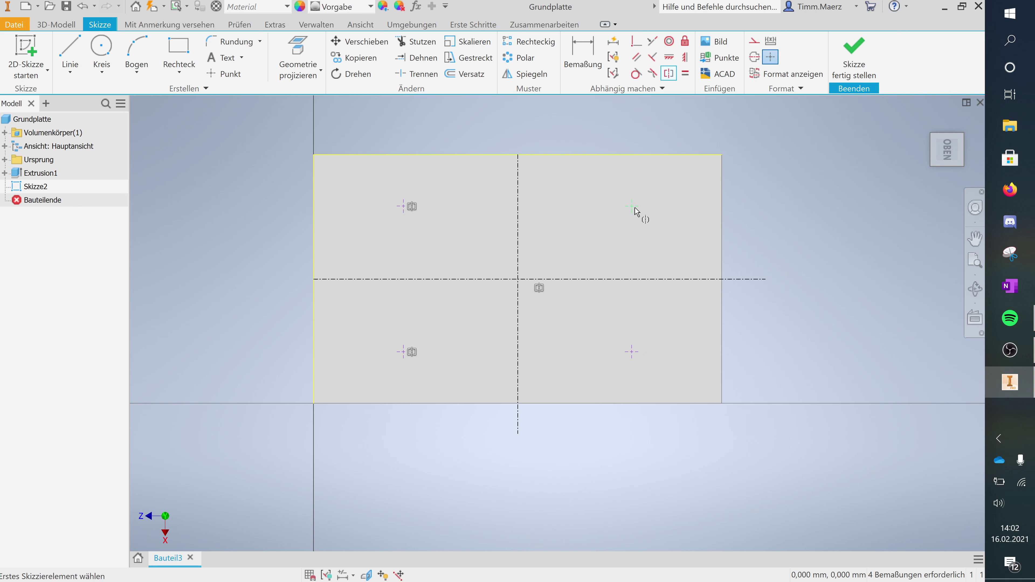
click(635, 211)
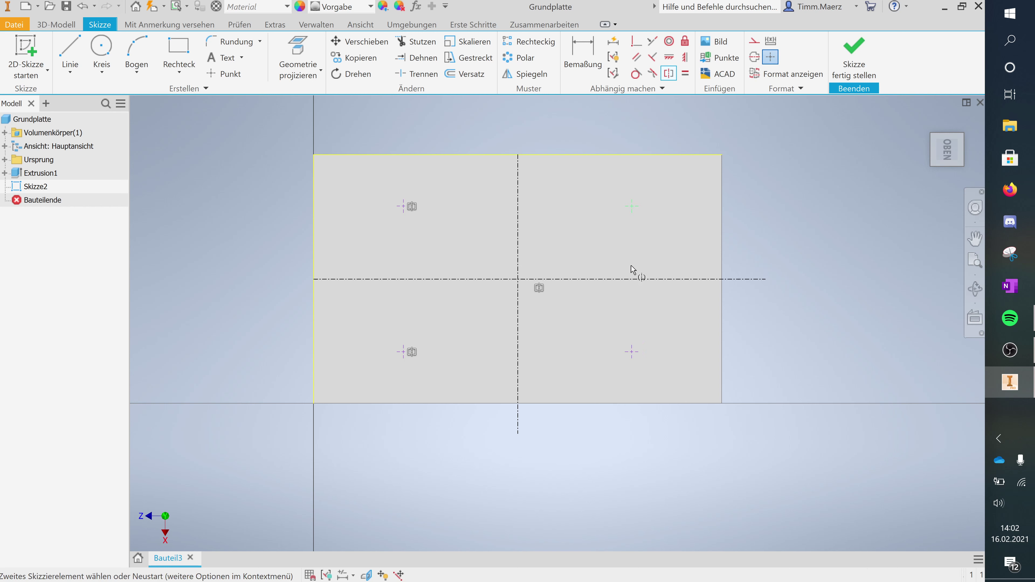
click(631, 352)
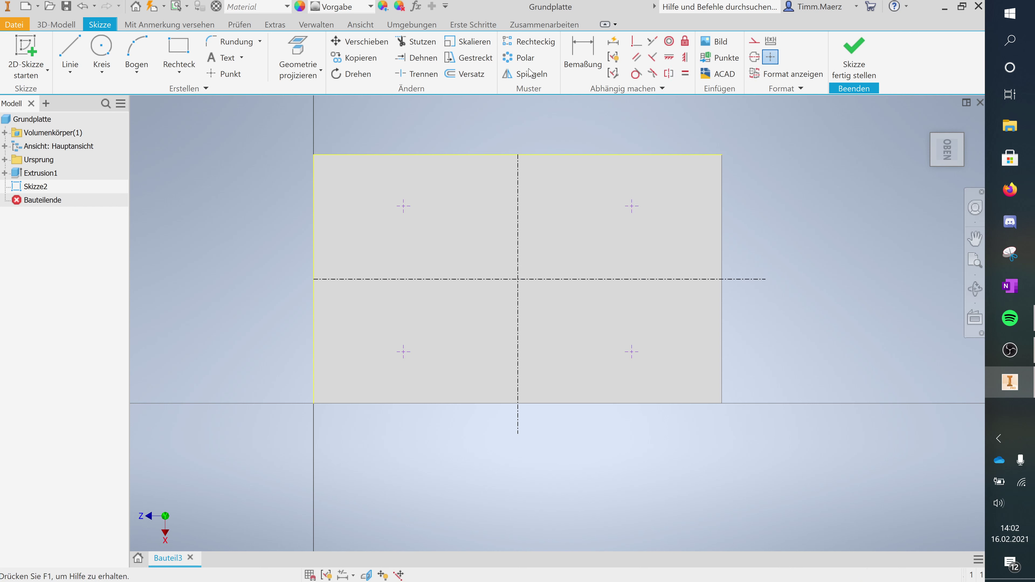
Dimension the horizontal spacing between the two upper points and set it to 38 mm.
click(583, 58)
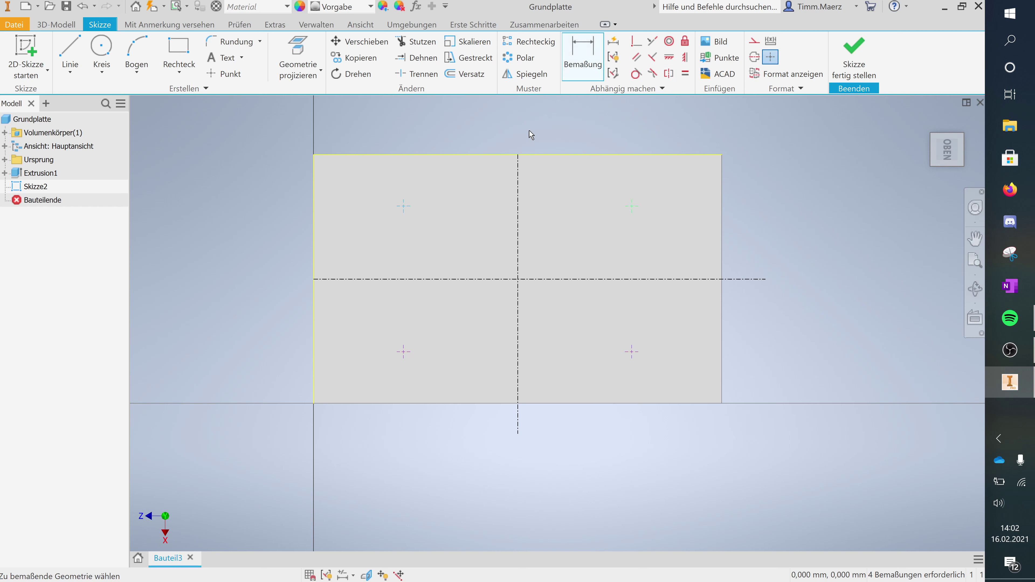
click(515, 128)
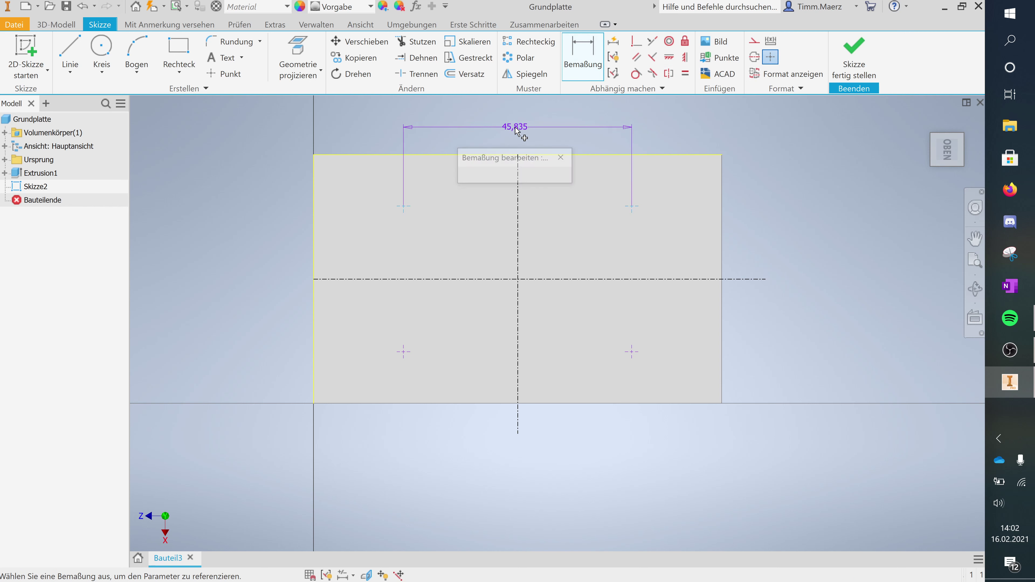
text(38)
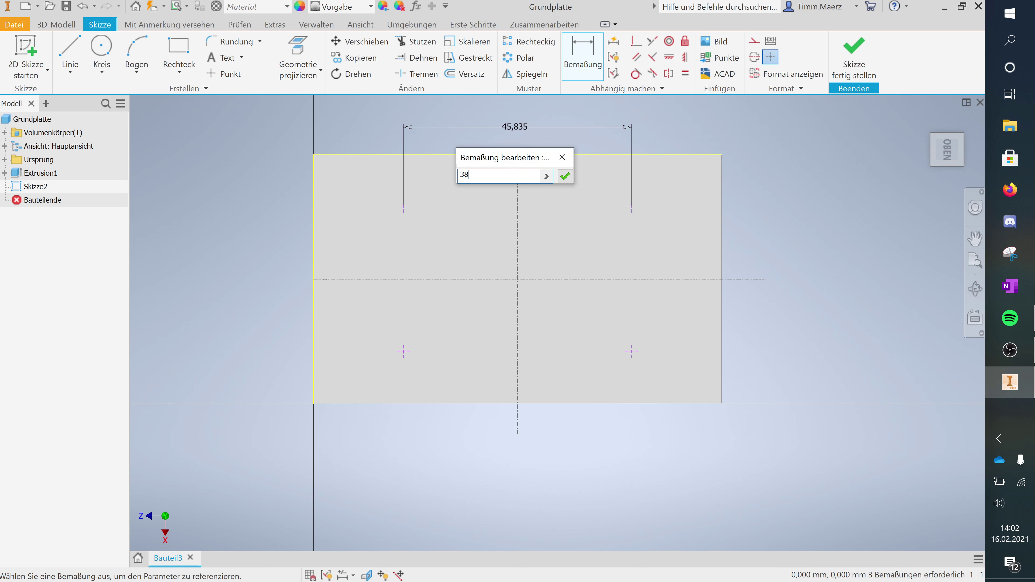
key(Return)
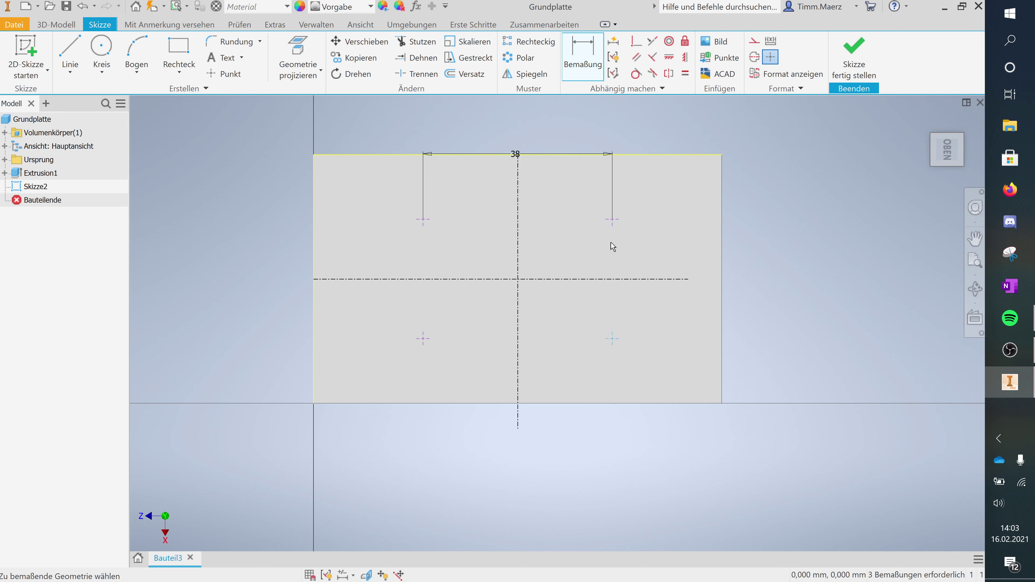
Dimension the vertical spacing between the two right-hand points as 25 mm and finish the sketch.
click(612, 221)
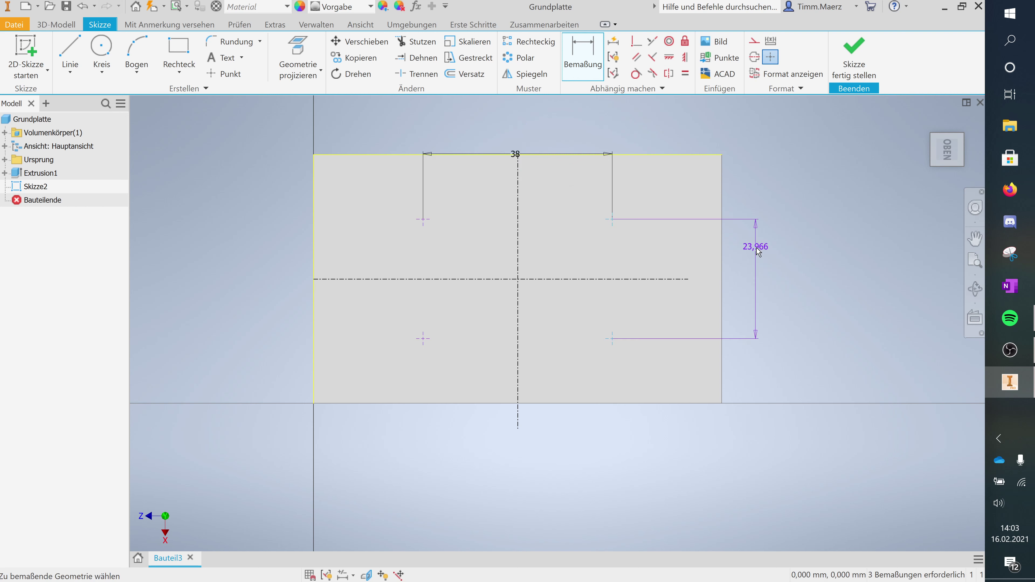
click(758, 250)
text(25)
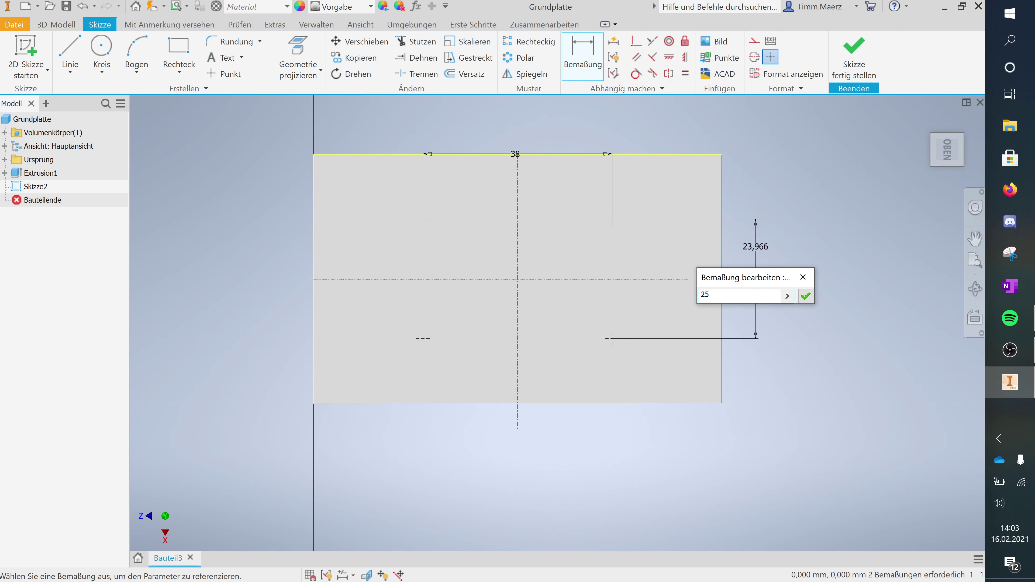
key(Return)
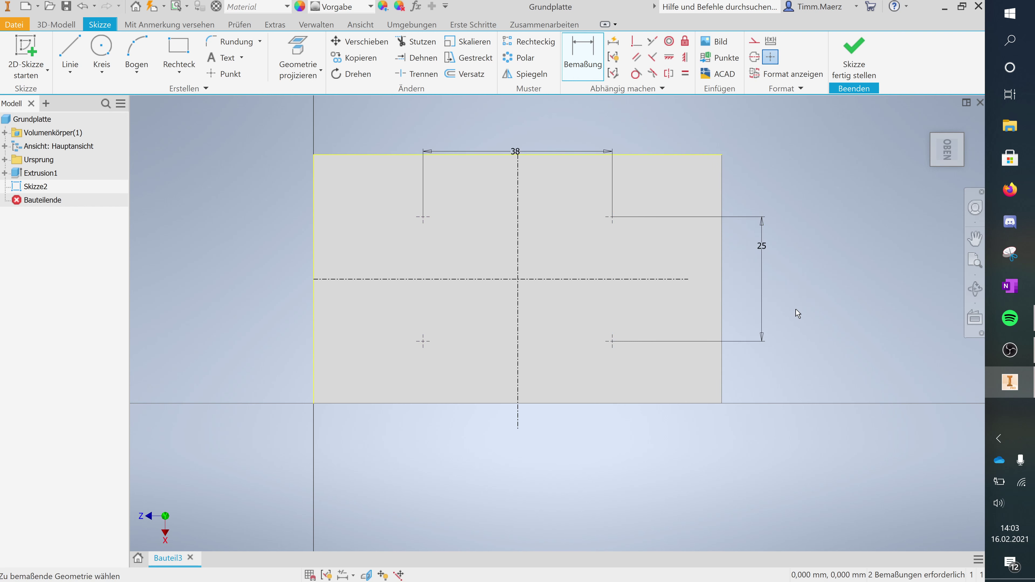
click(855, 61)
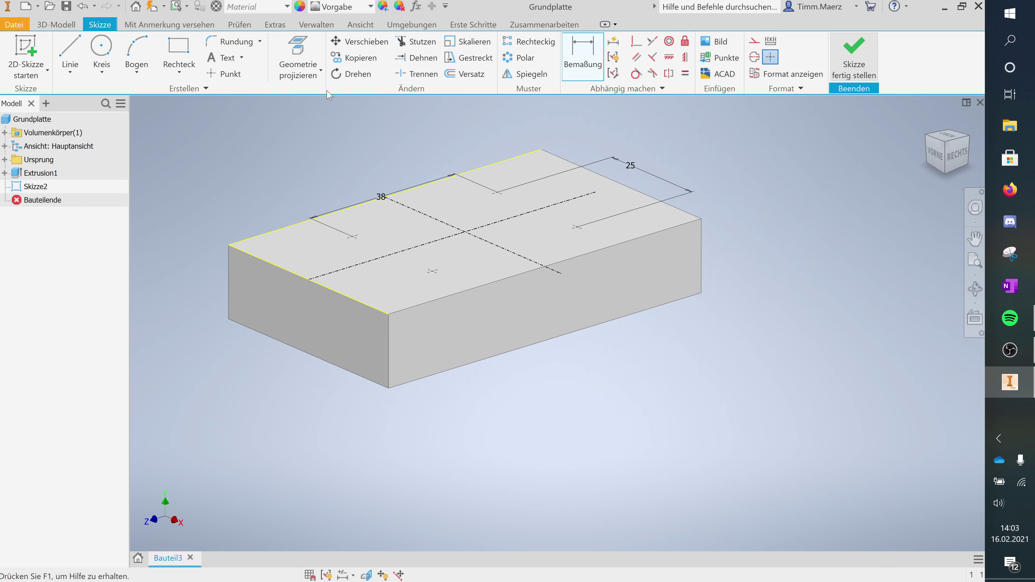
Start a Hole feature on the four sketch points as tapped holes without a counterbore or countersink.
click(312, 52)
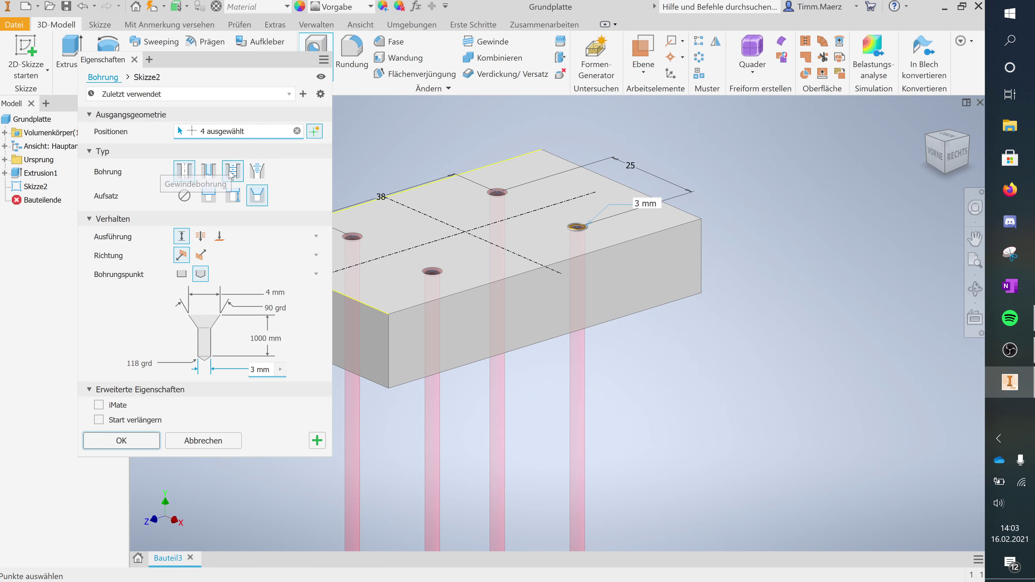
click(231, 173)
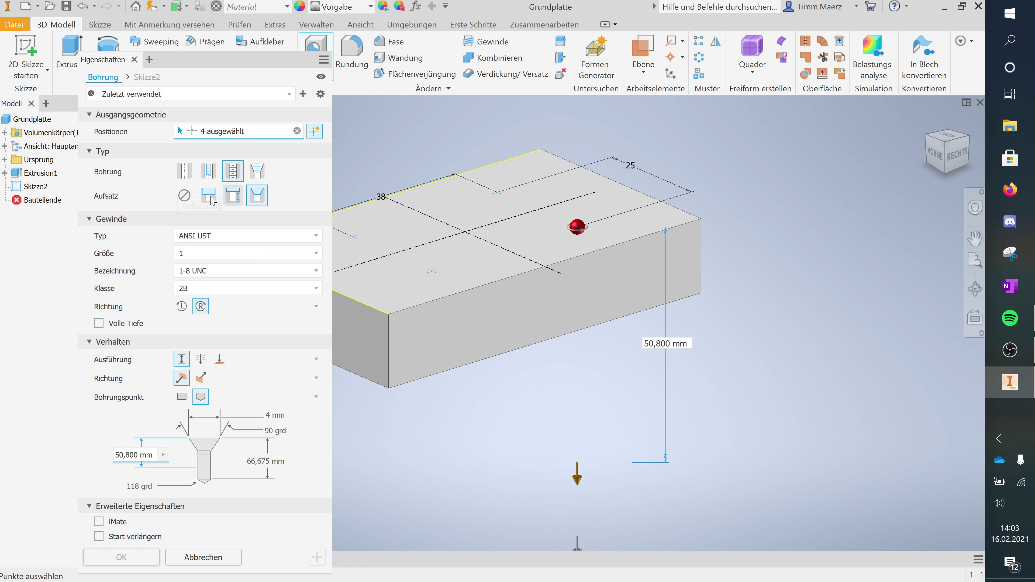
click(210, 200)
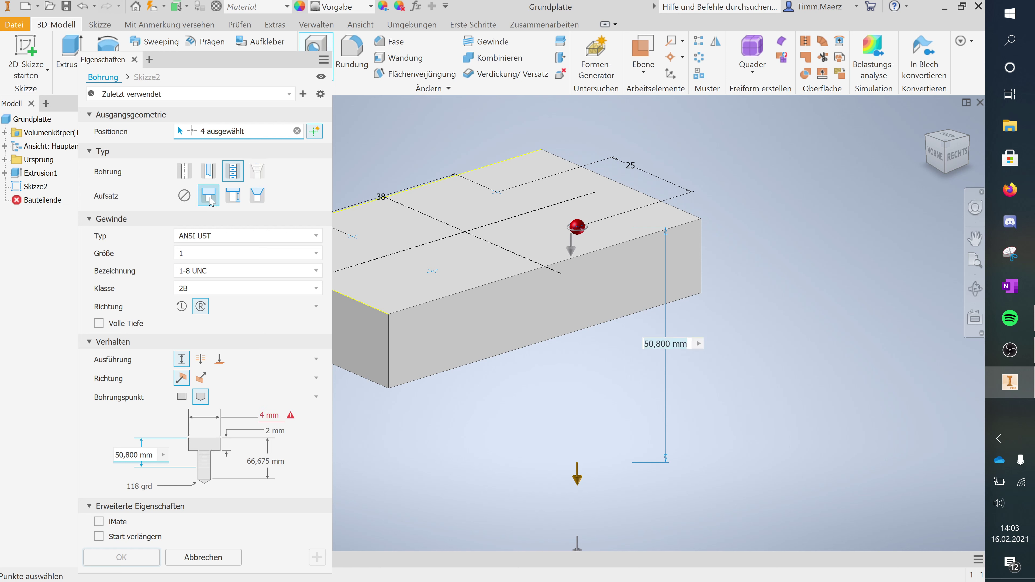
click(184, 196)
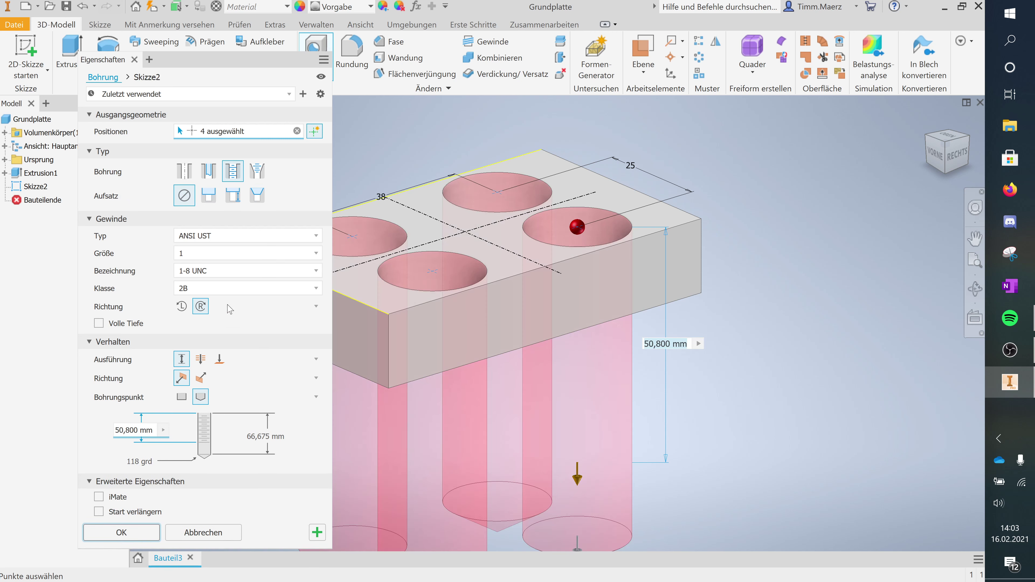
Set the hole thread to type ANSI Metrisches M Profil, size 4.
click(281, 238)
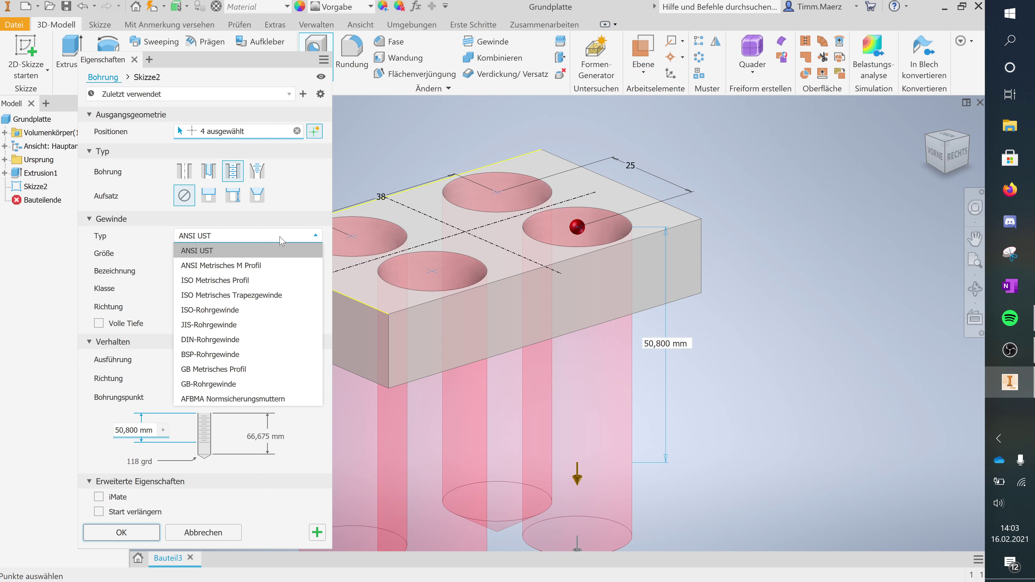
click(278, 271)
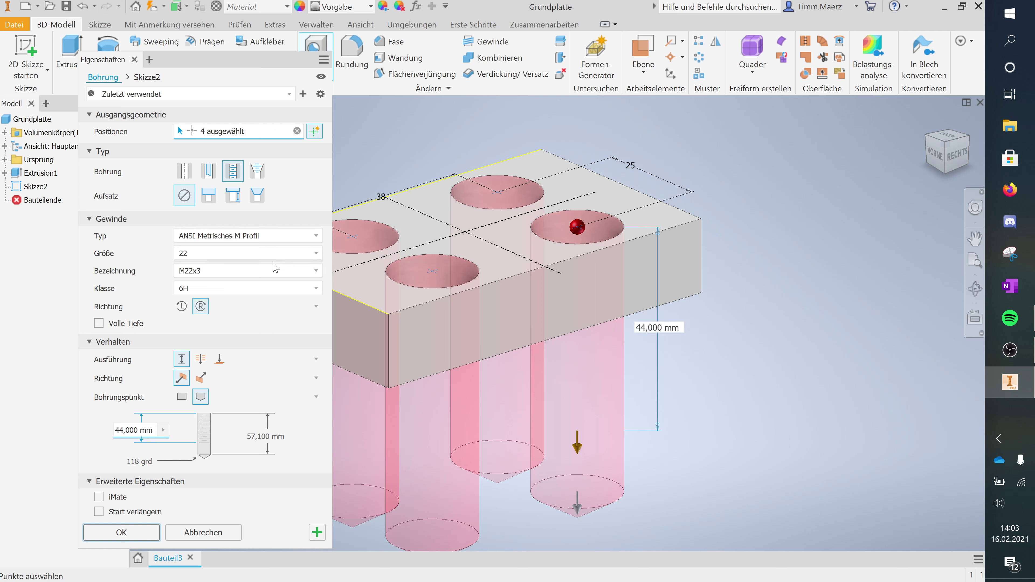
click(314, 258)
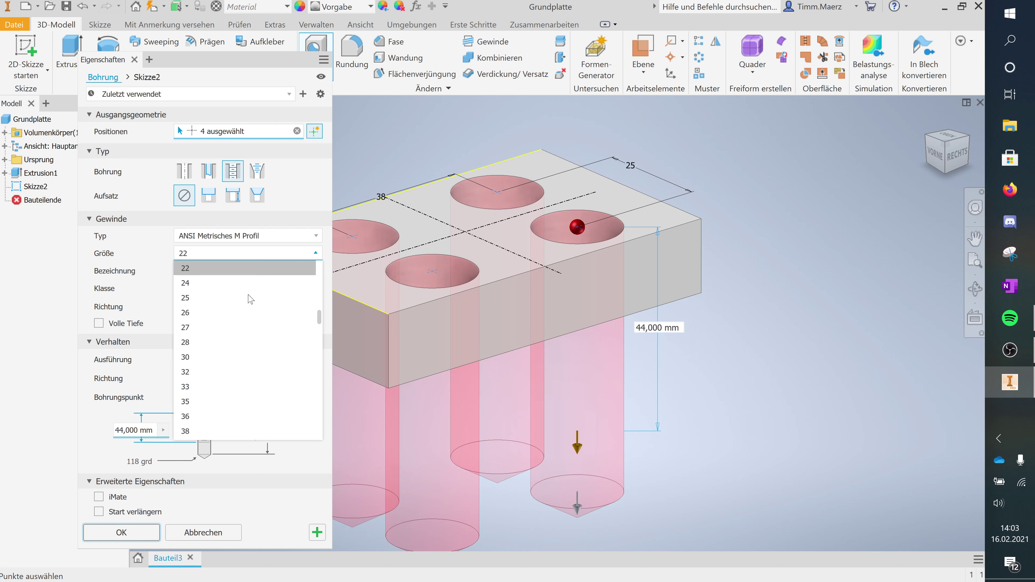
scroll(250, 299, up, 5)
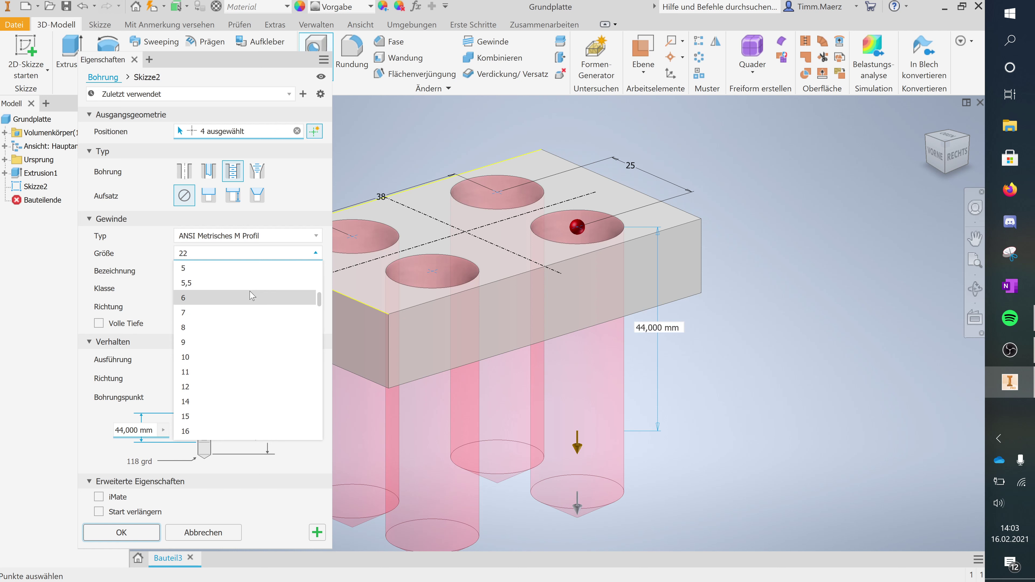
scroll(195, 281, up, 1)
click(197, 286)
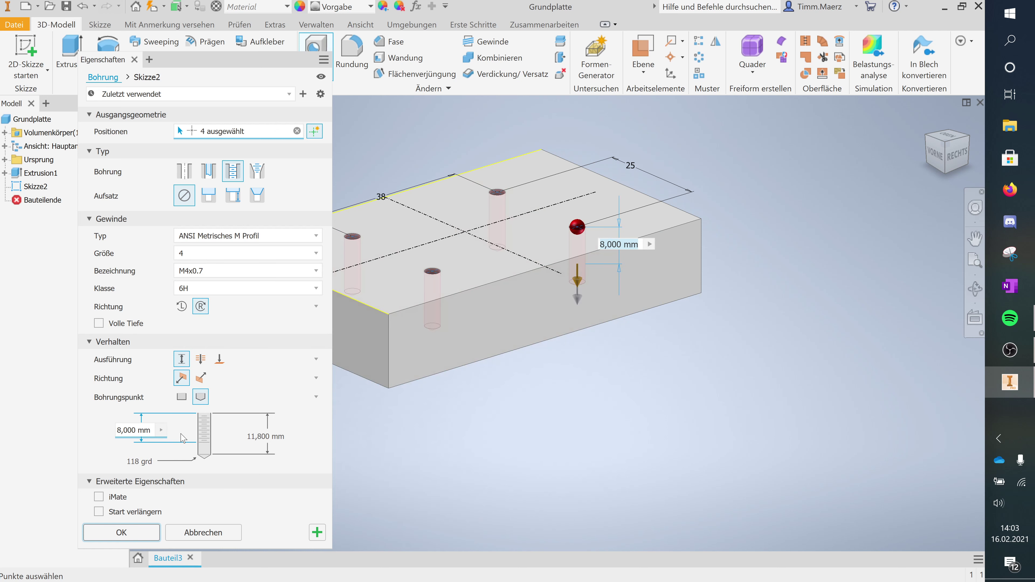
Set the thread depth to 6 mm and the hole depth to 8 mm, and create the four holes.
click(133, 431)
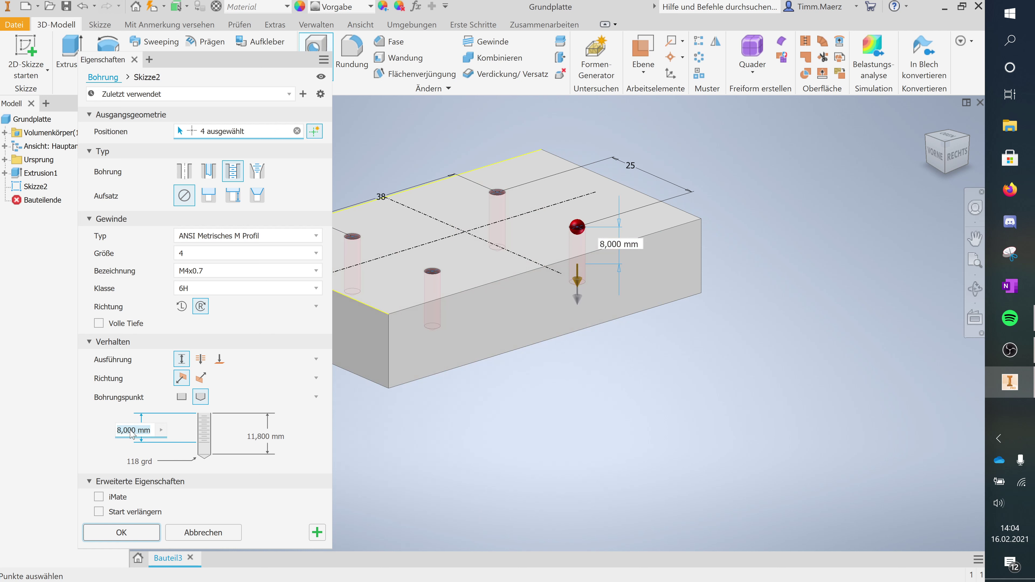
text(6)
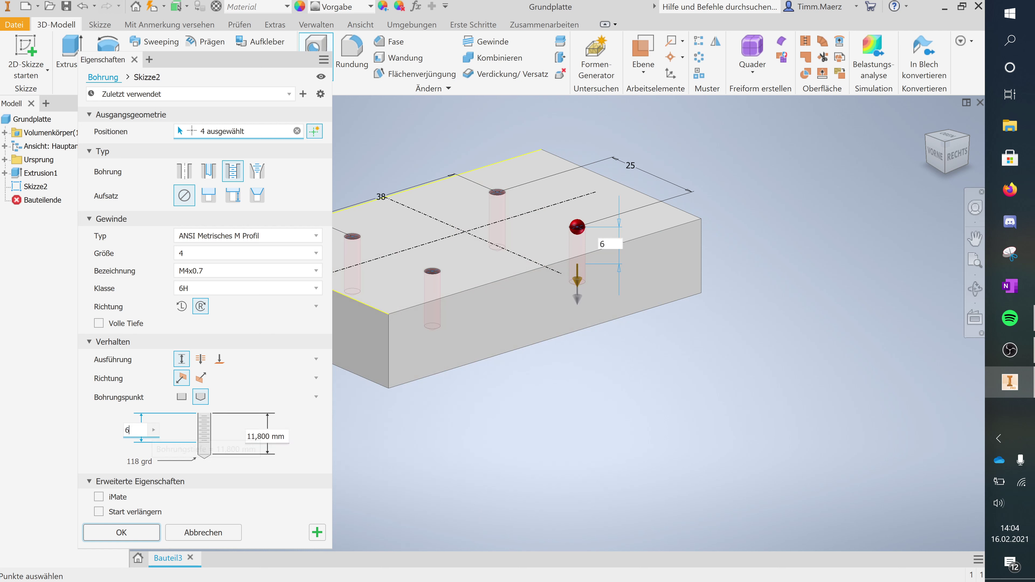
click(252, 436)
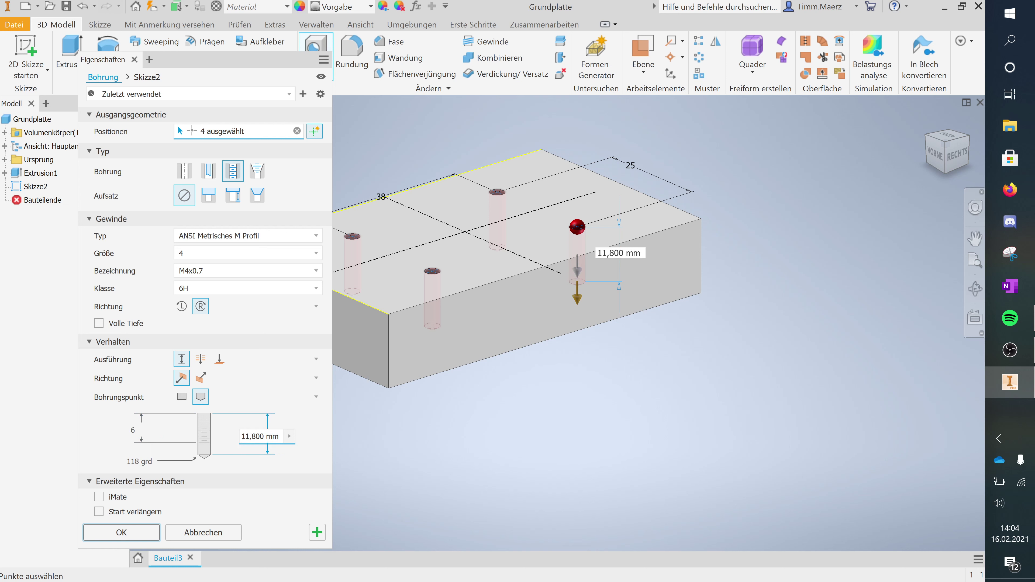
triple_click(255, 436)
text(8)
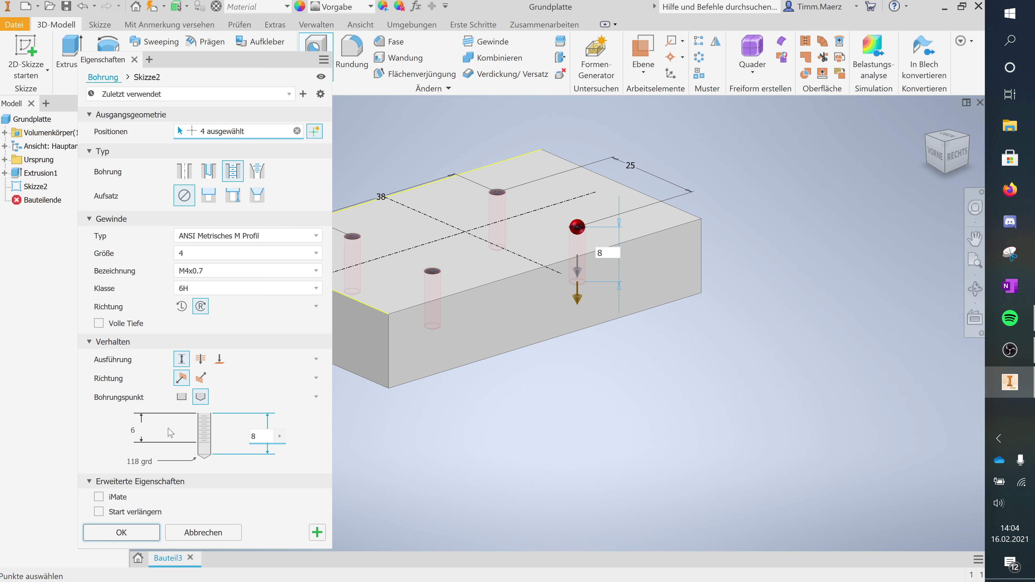
click(161, 433)
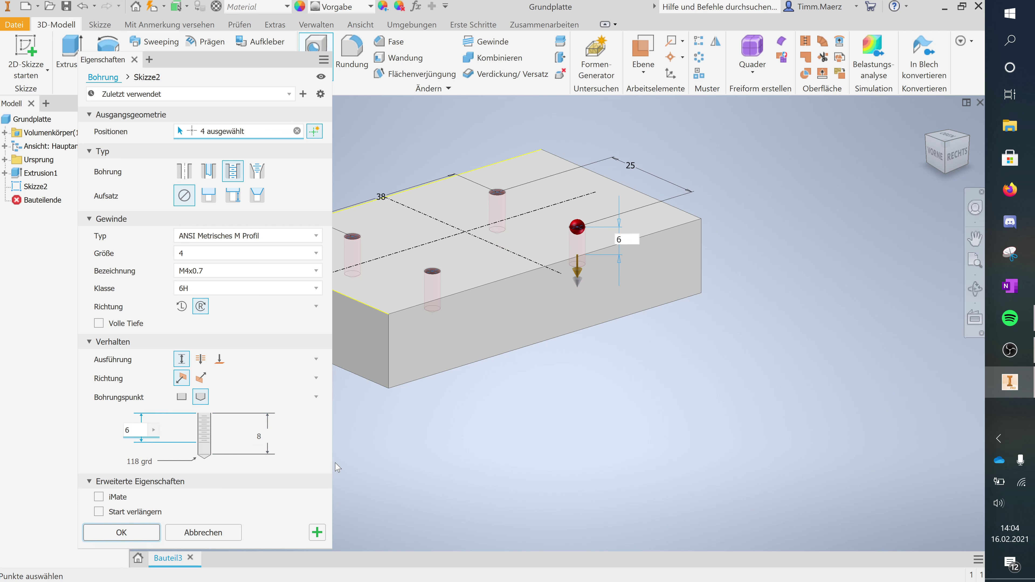
key(Return)
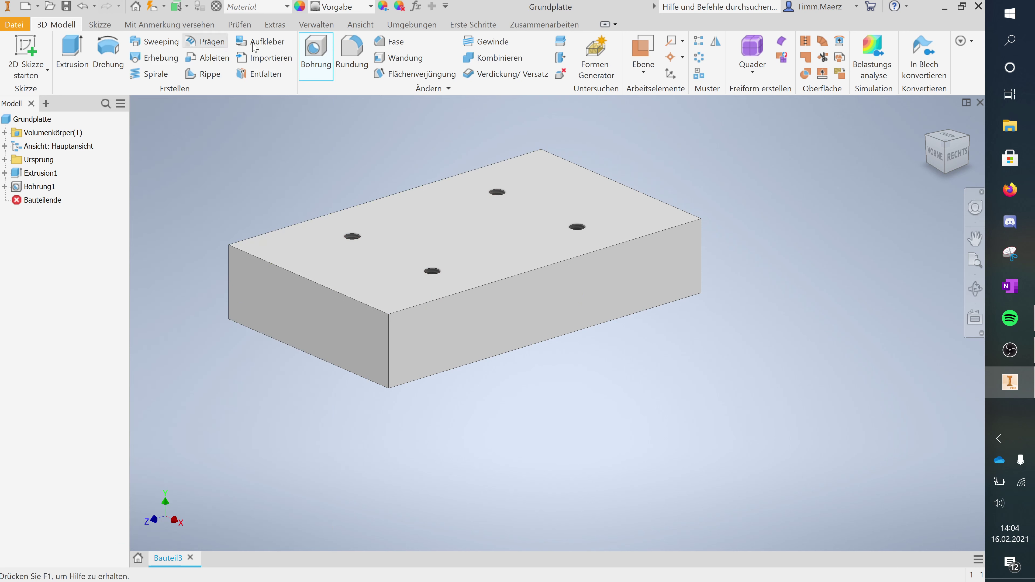
Chamfer the four outer edges of the plate's top face with a distance of 1.5 mm.
click(399, 42)
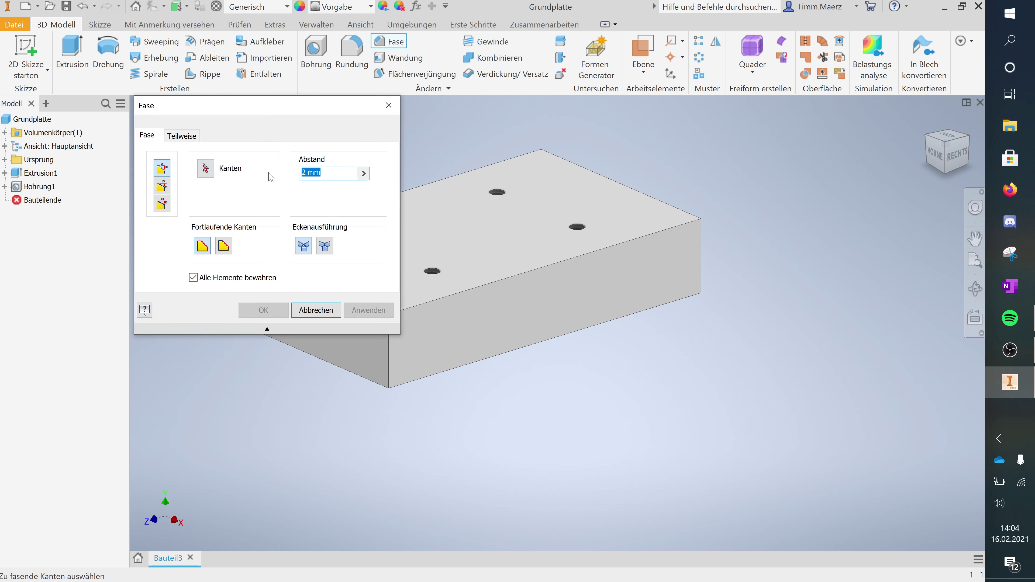
text(1,5)
click(437, 301)
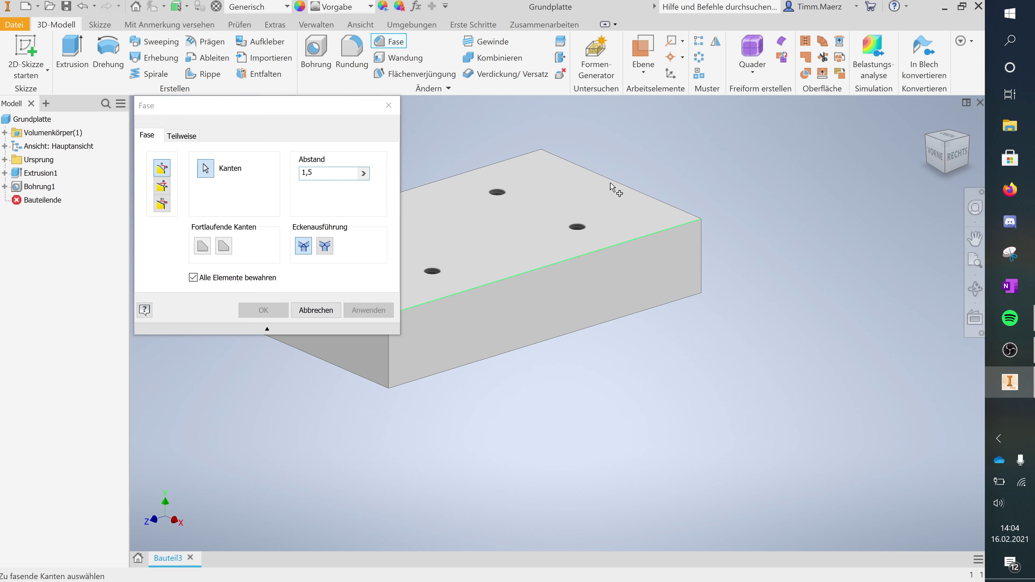
click(612, 183)
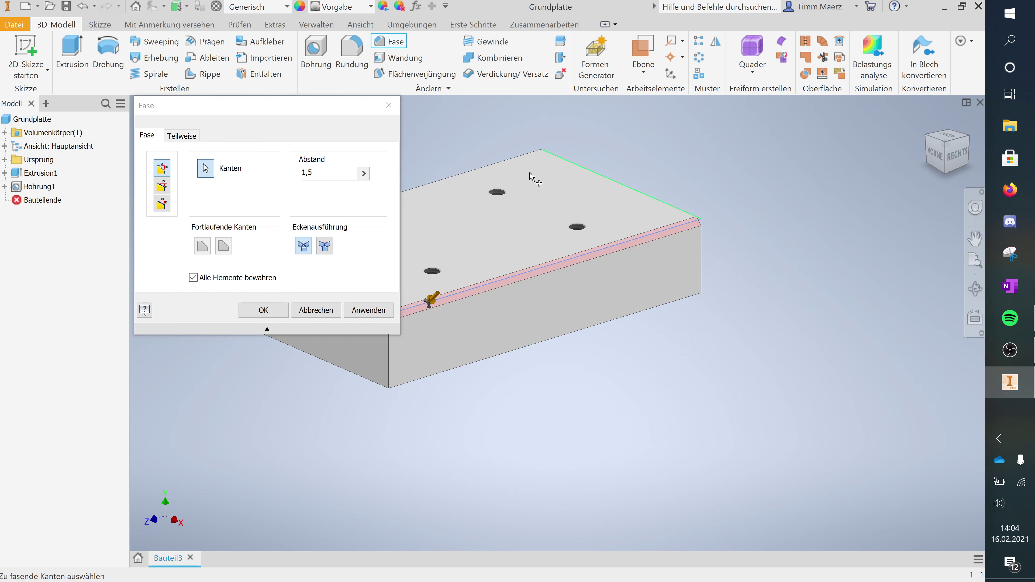
click(508, 170)
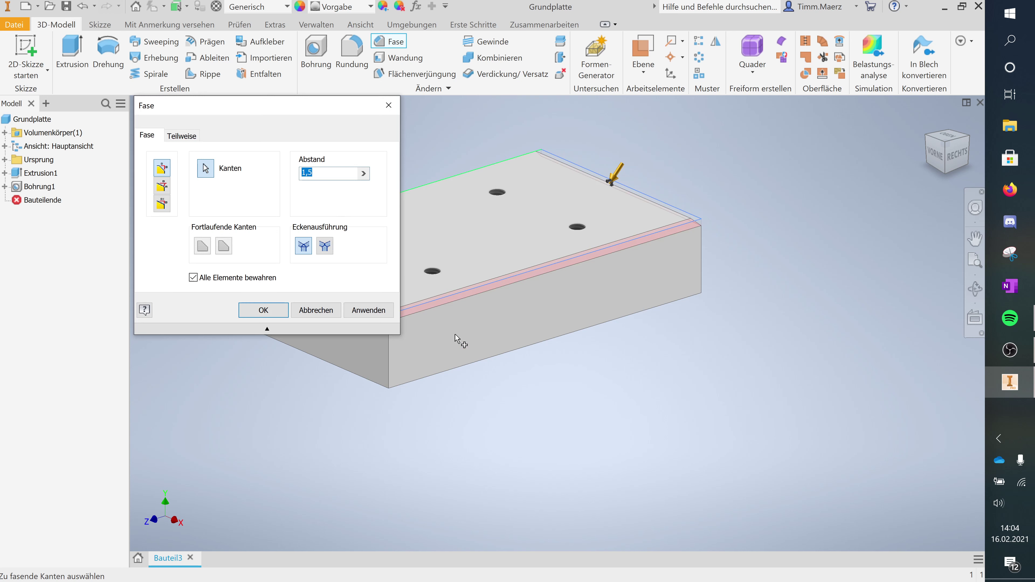
middle_drag(289, 405, 538, 330)
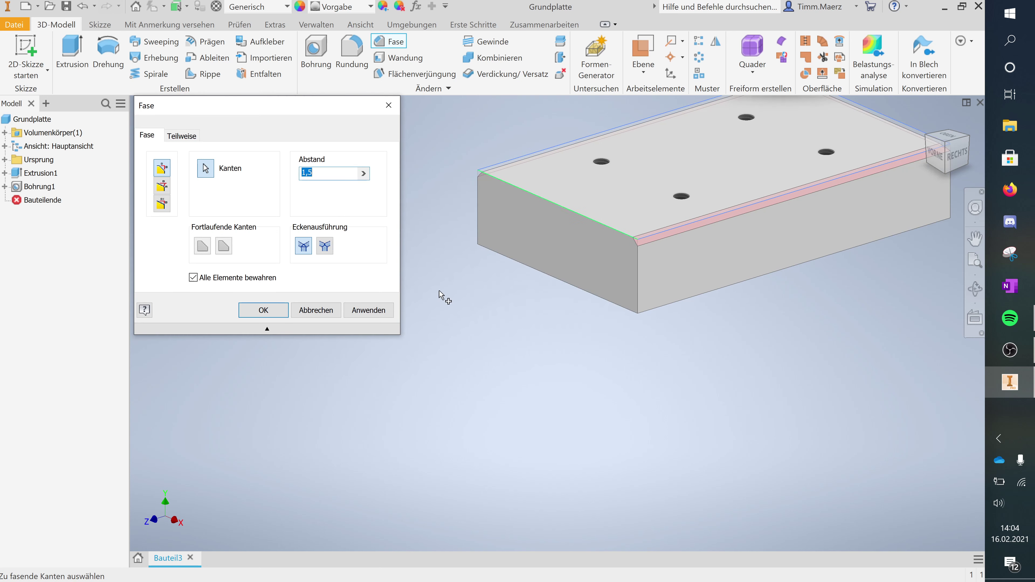
click(258, 310)
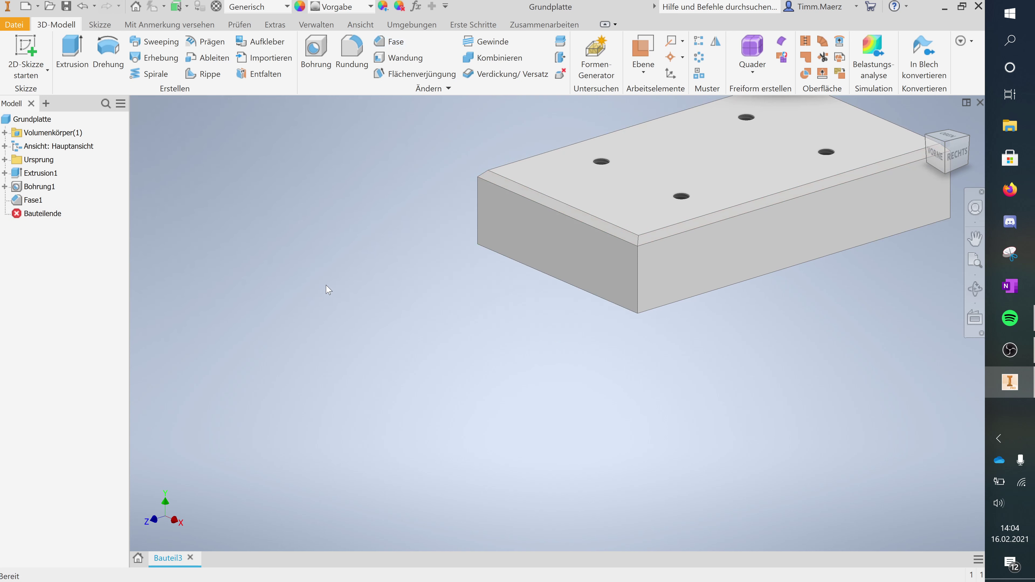
Save the part as Grundplatte in the Druckluftmotor folder.
click(18, 30)
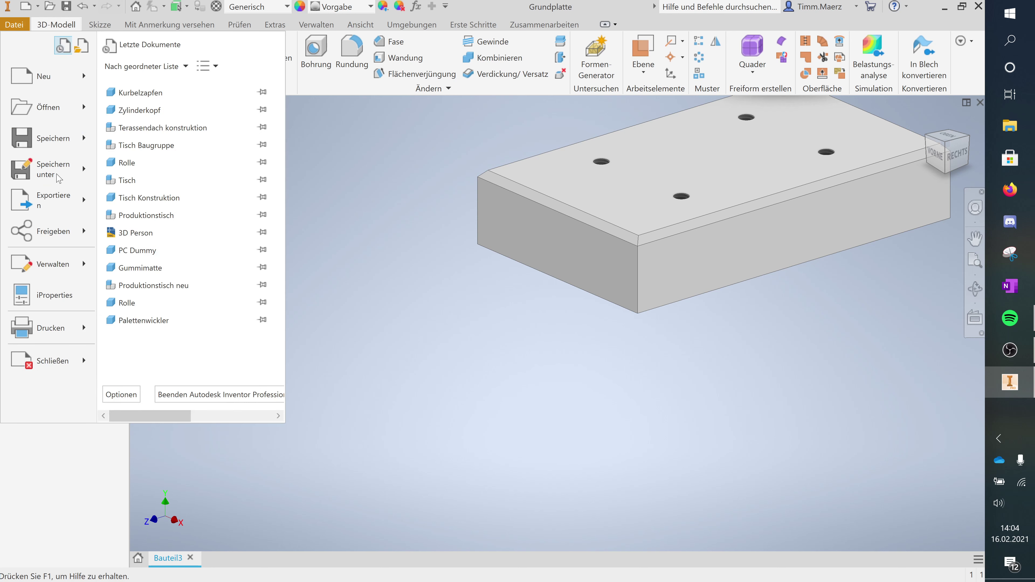
key(Escape)
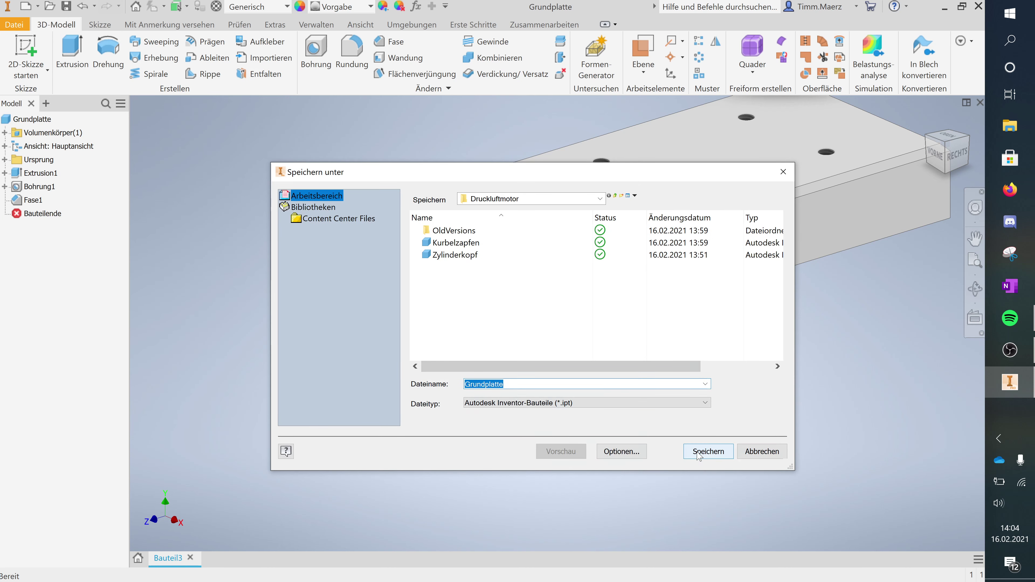
click(708, 451)
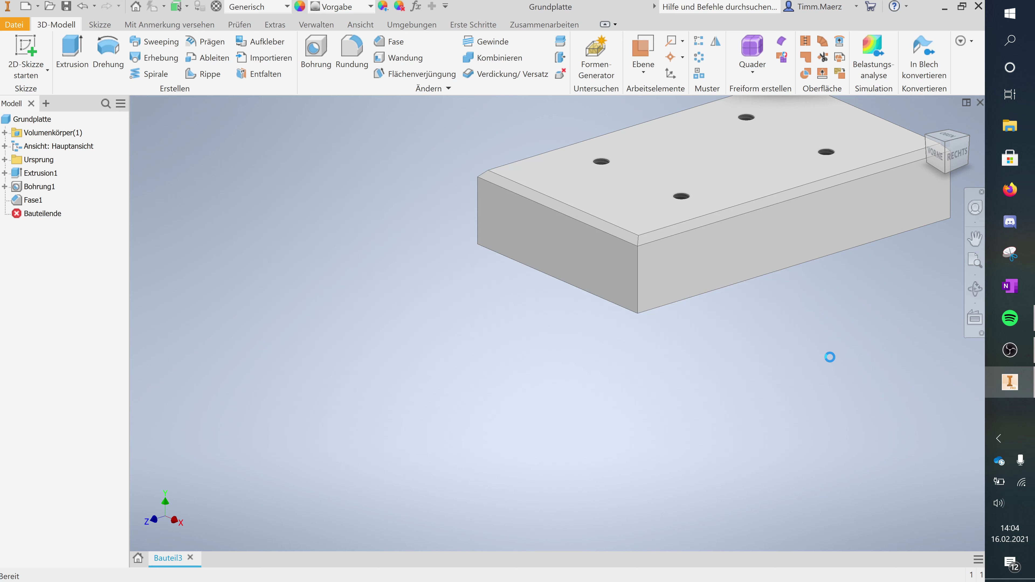